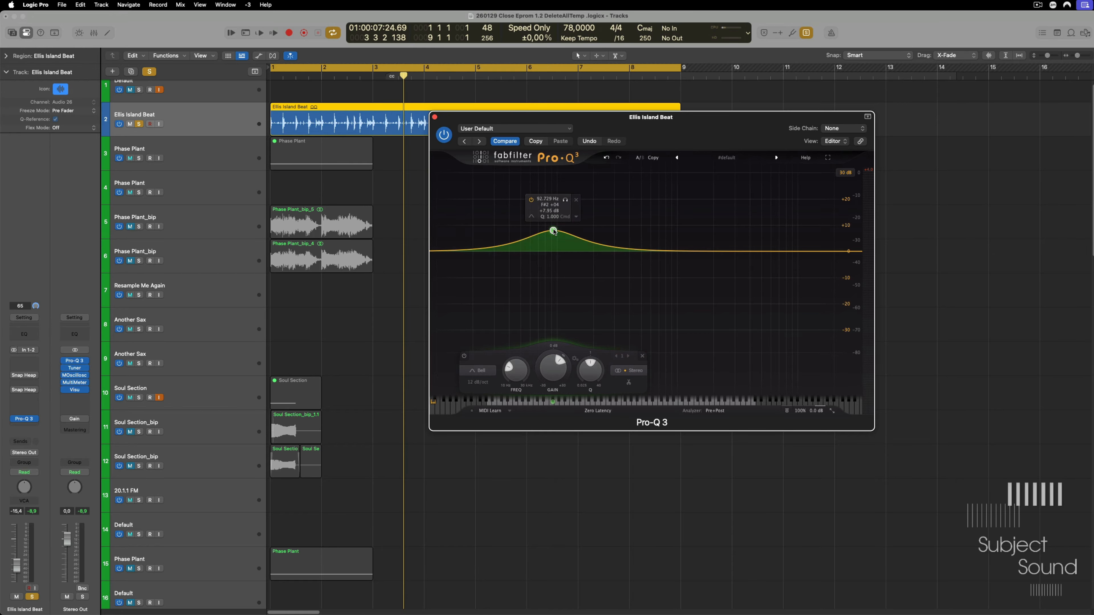
Narrow the bell band to a Q of about 25.85, boost it to about 12.45 dB, and tune it to G2.
scroll(554, 231, up, 10)
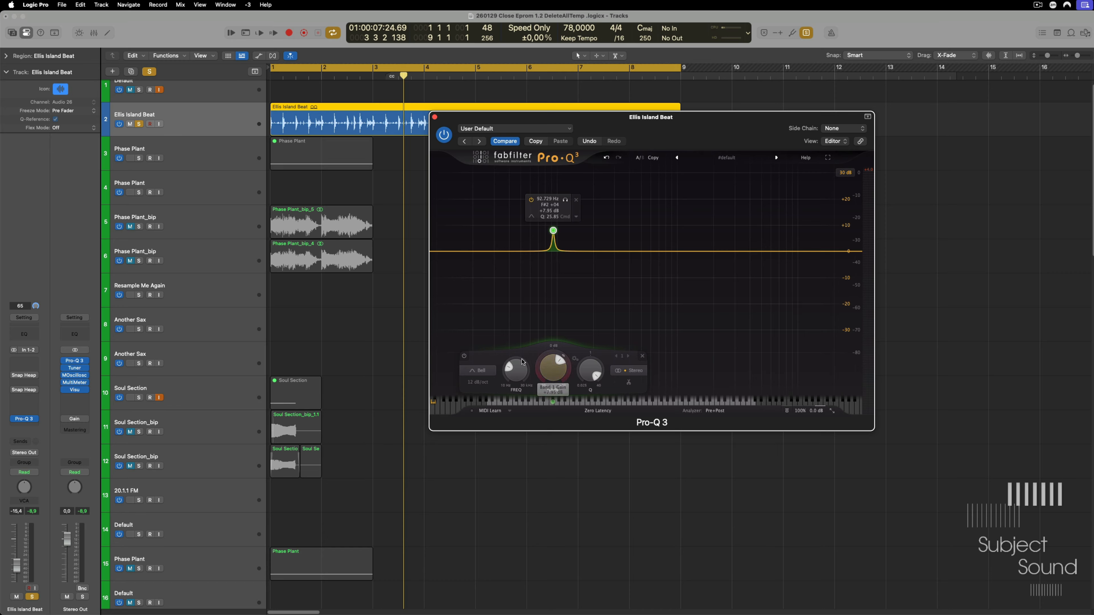
drag(553, 231, 550, 220)
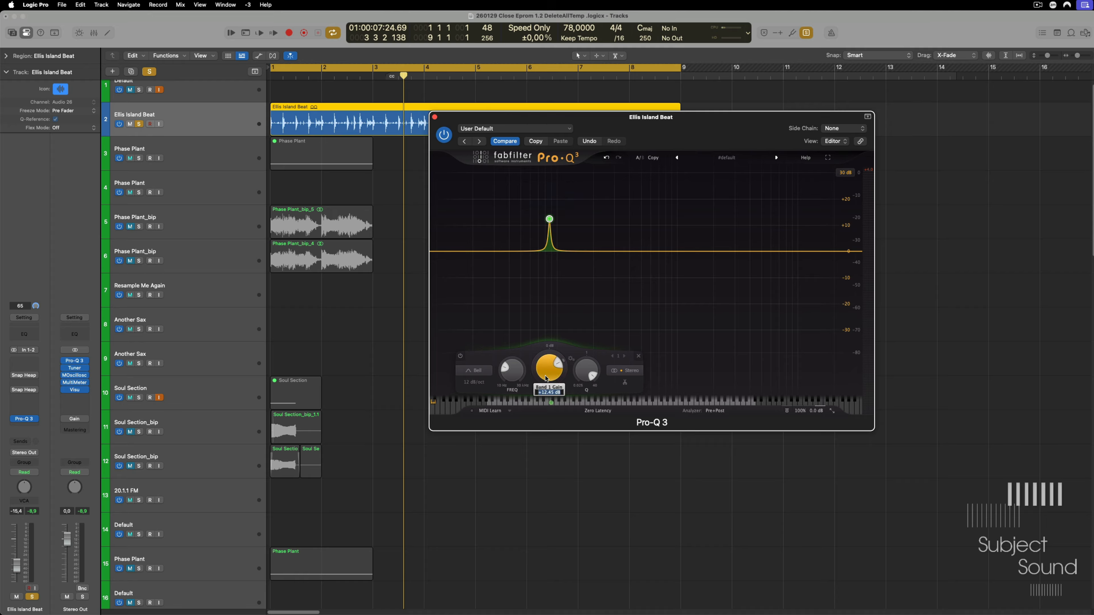
double_click(509, 376)
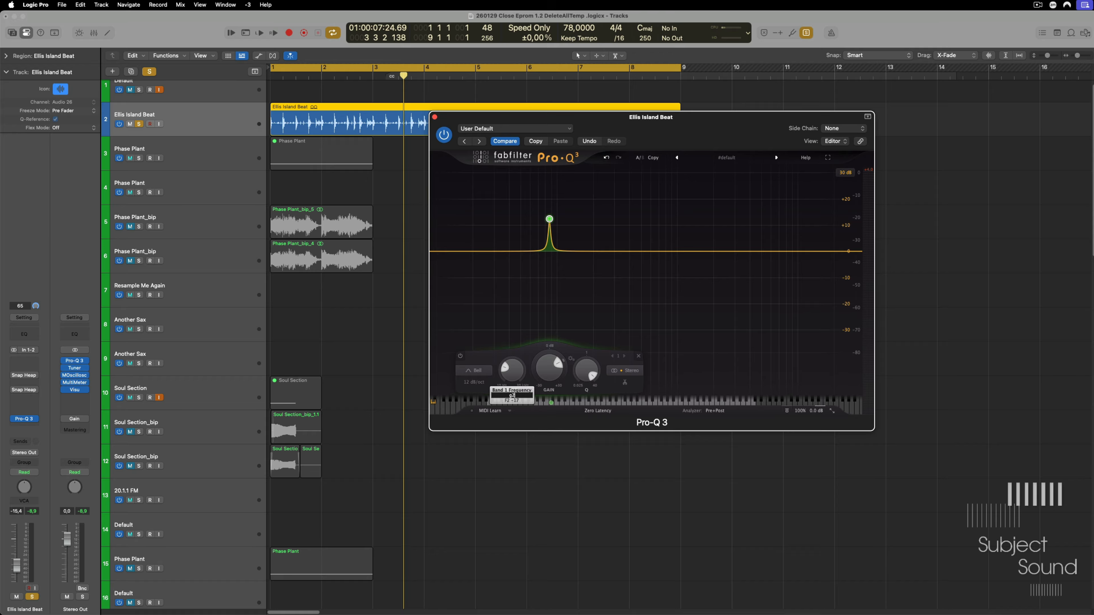
key(Return)
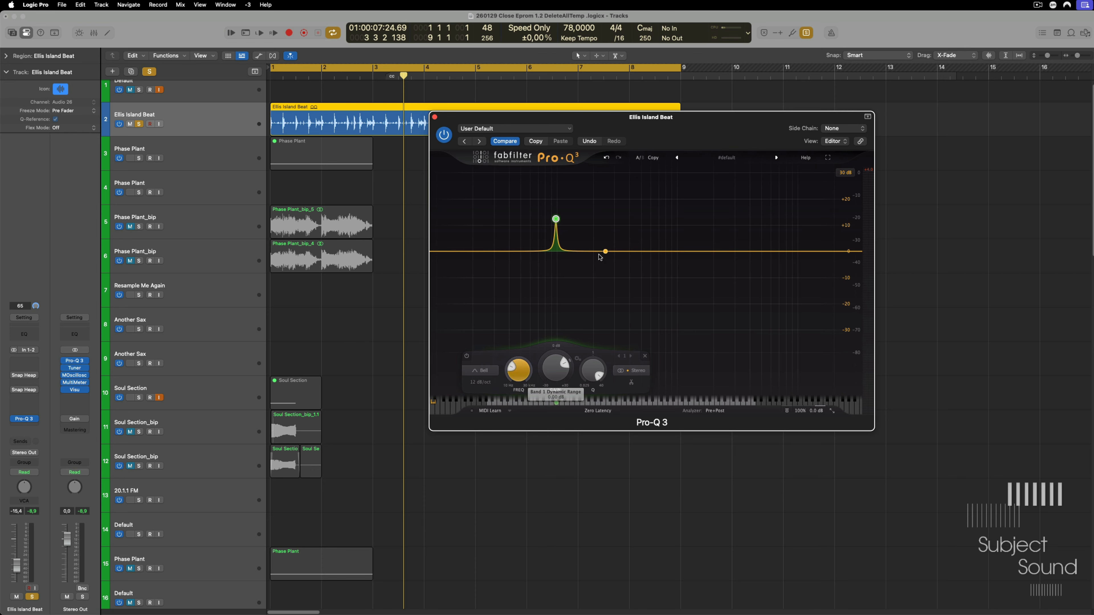
Add two more boosted bell bands above the first and tune them to G3 and G4.
drag(593, 252, 594, 235)
double_click(560, 369)
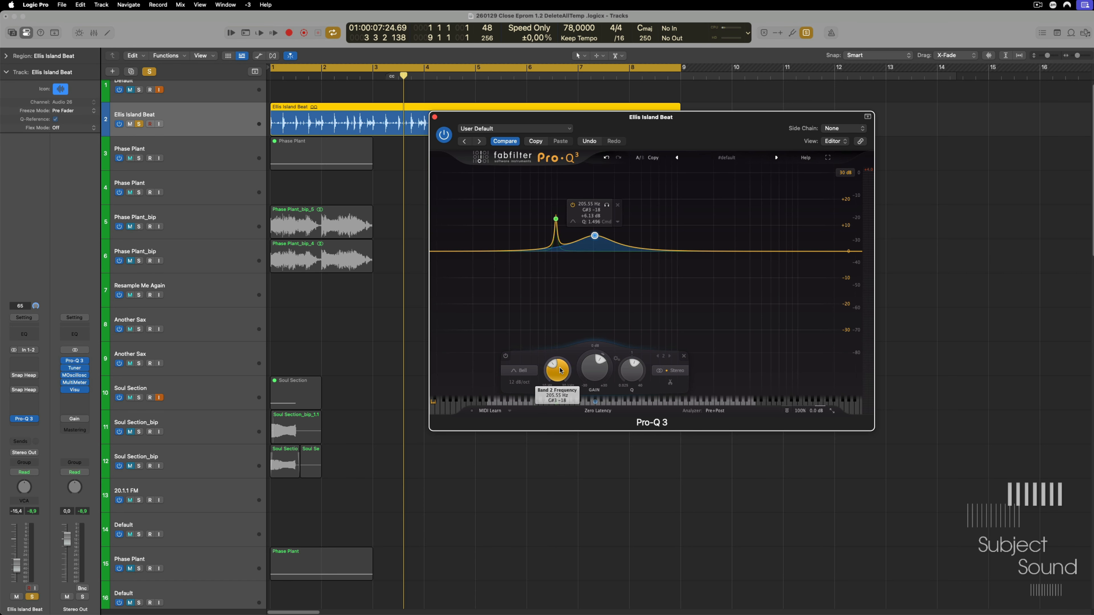
text(g)
key(Return)
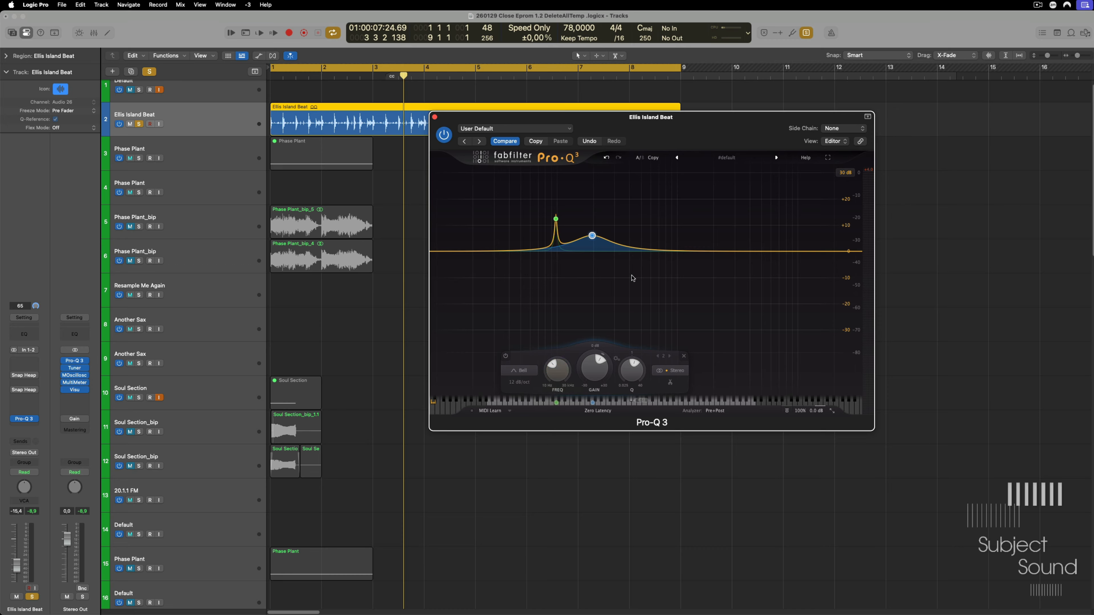
drag(657, 249, 657, 232)
double_click(620, 370)
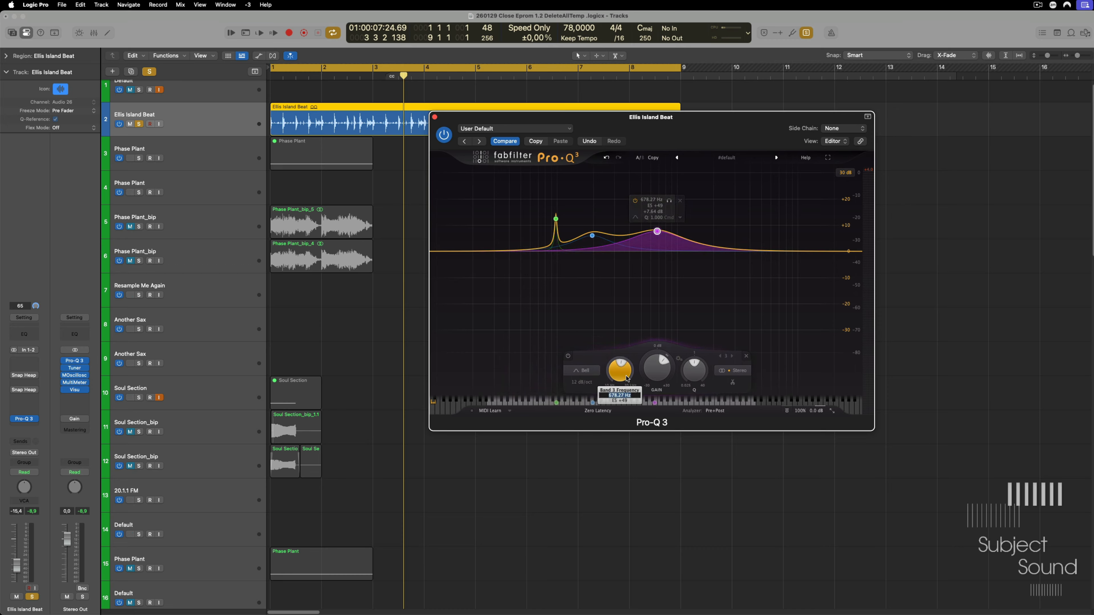
text(g4)
key(Return)
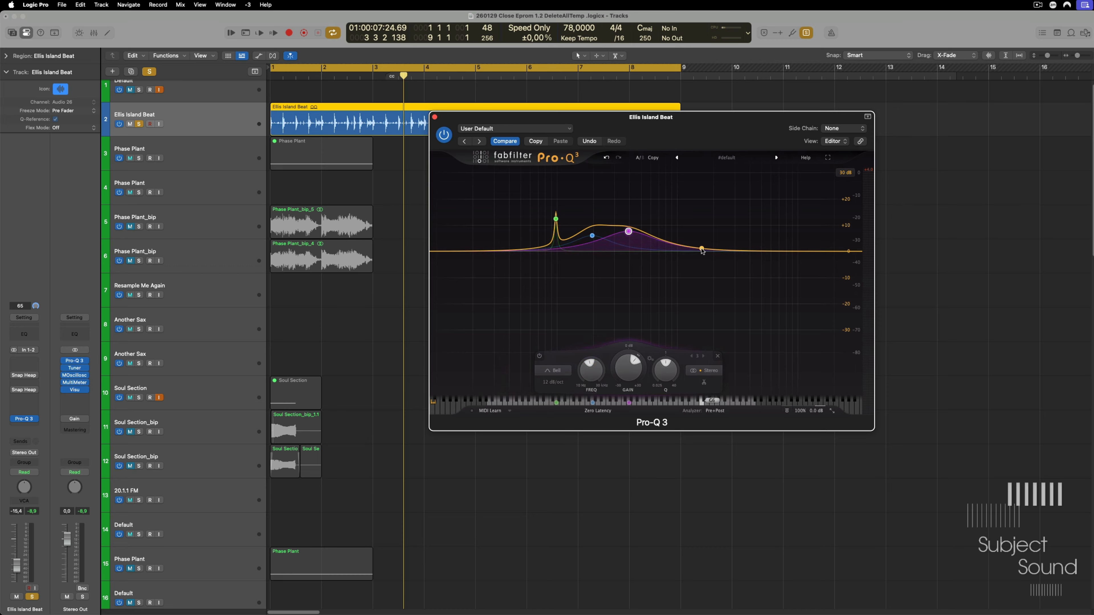
Add two further boosted bell bands and tune them to G5 and G6.
drag(703, 250, 704, 241)
text(g5)
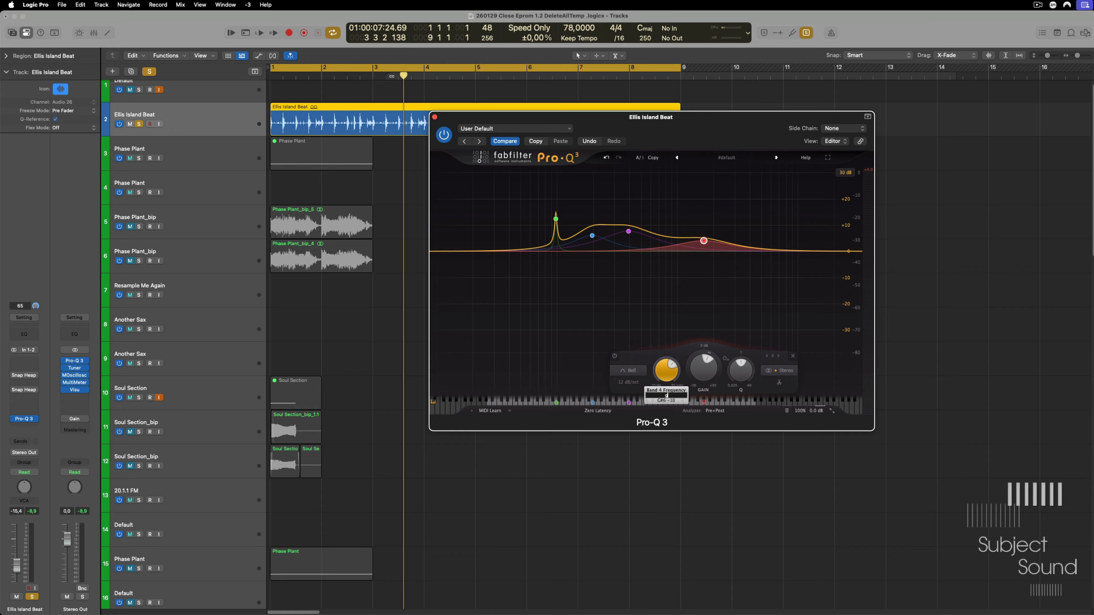
key(Return)
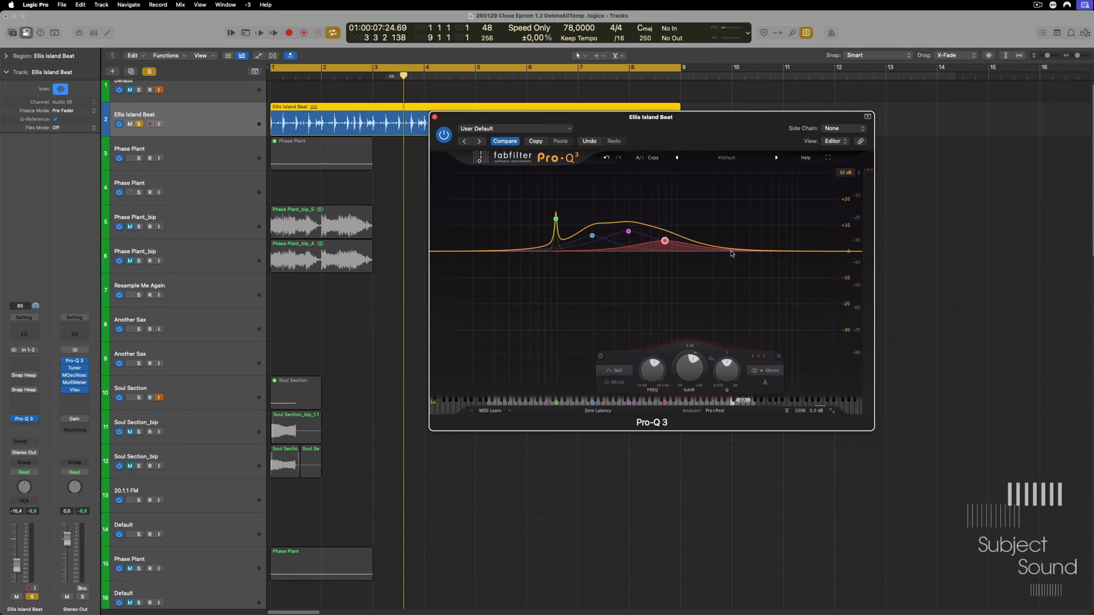
click(729, 243)
double_click(689, 373)
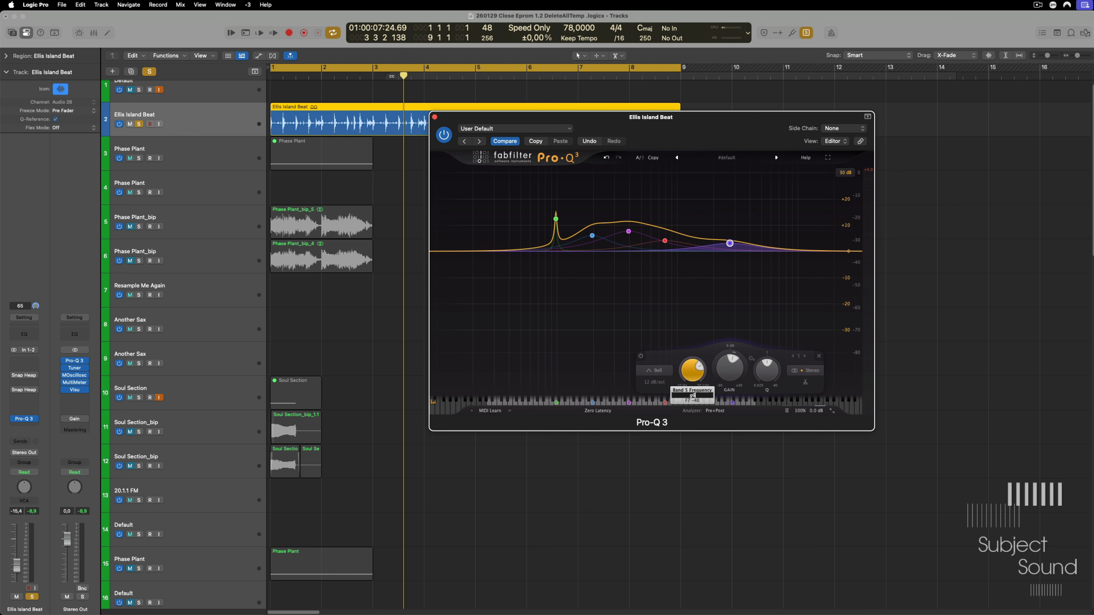
text(g6)
key(Return)
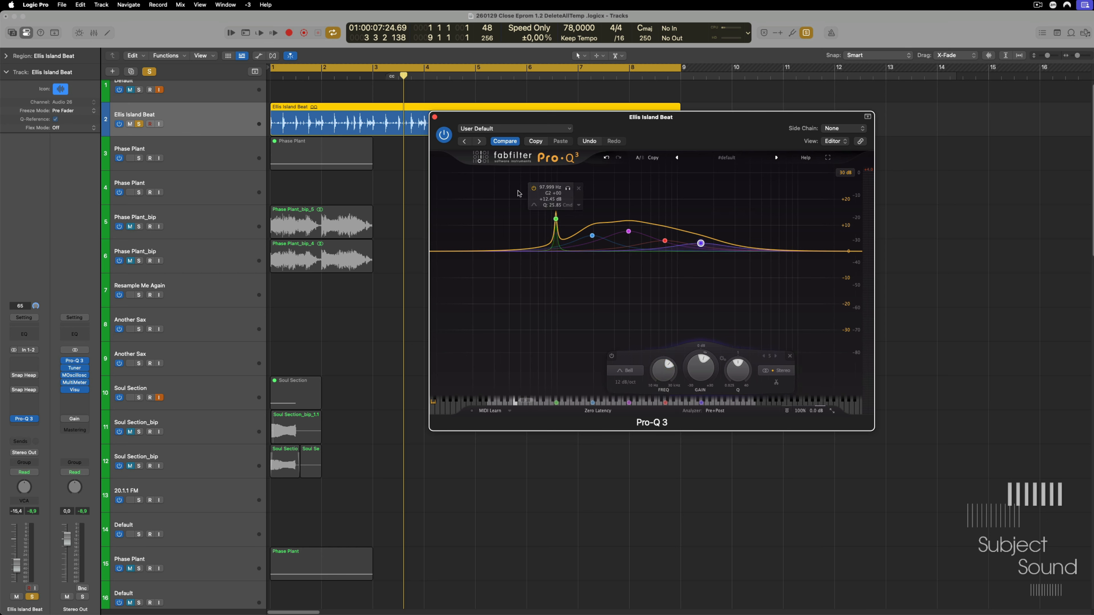
Select all five bands and set their Q to 25 and their gain to 20 dB.
drag(518, 193, 781, 285)
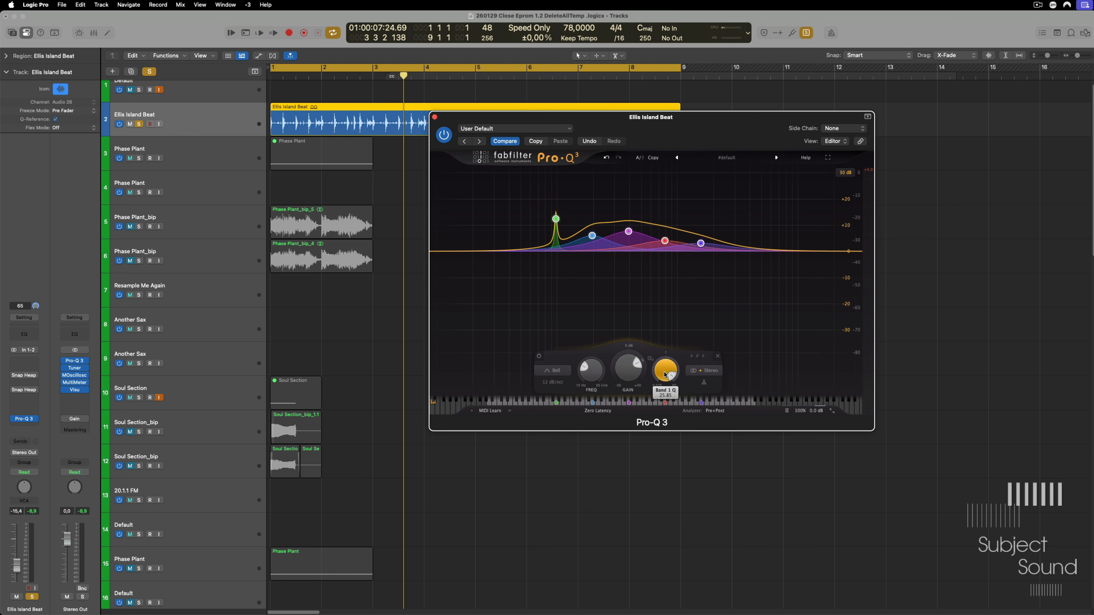
text(25)
key(Return)
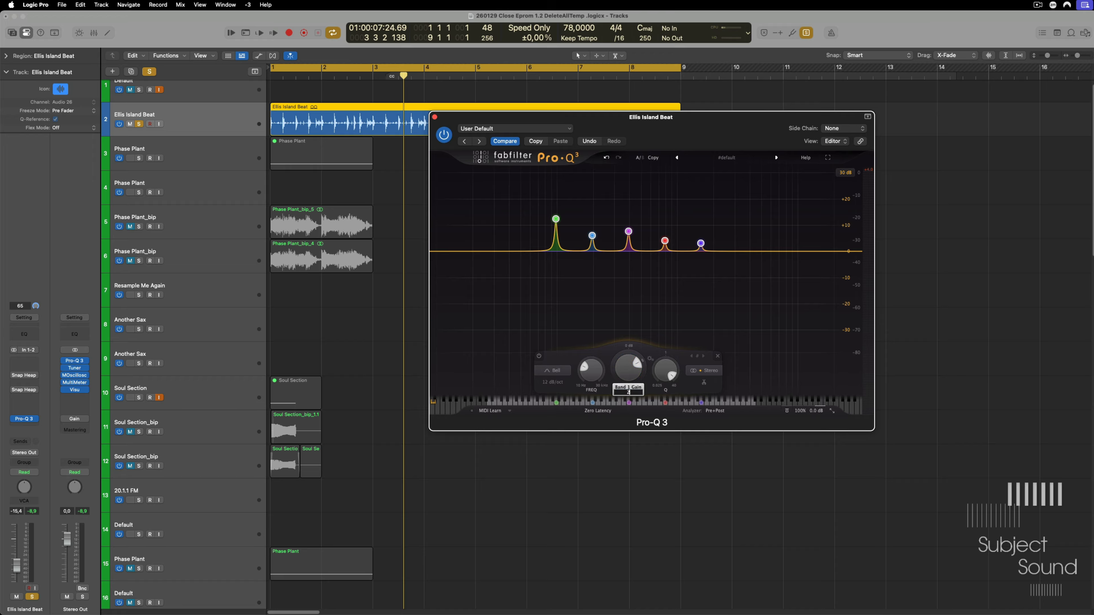
text(20)
key(Return)
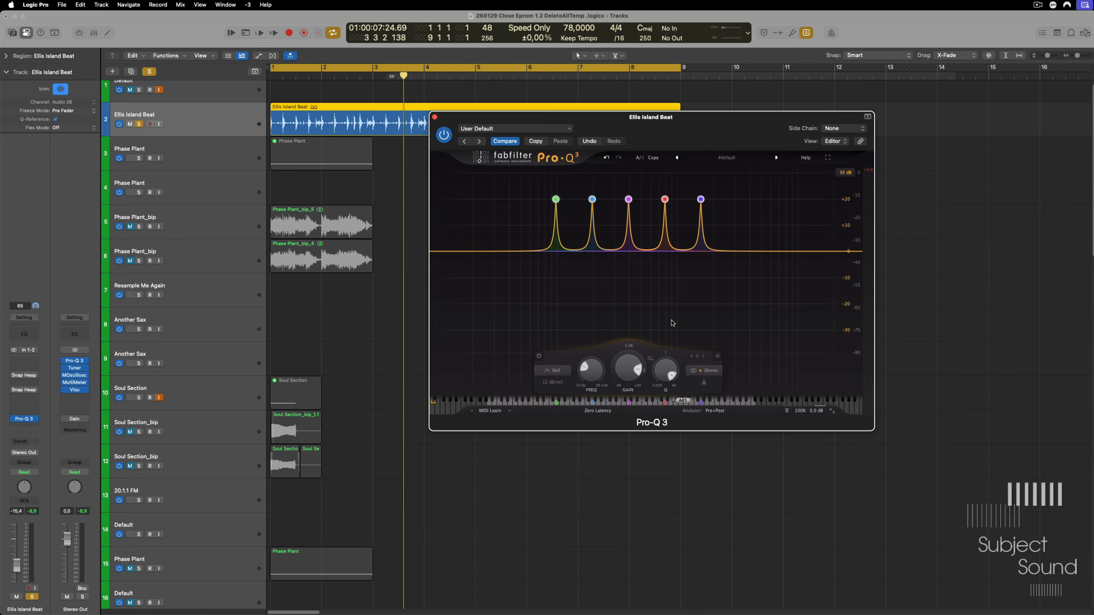
Play the beat while raising all five bands to about 23.5 dB and shifting their frequencies slightly upward, and stop playback.
key(space)
drag(625, 369, 626, 330)
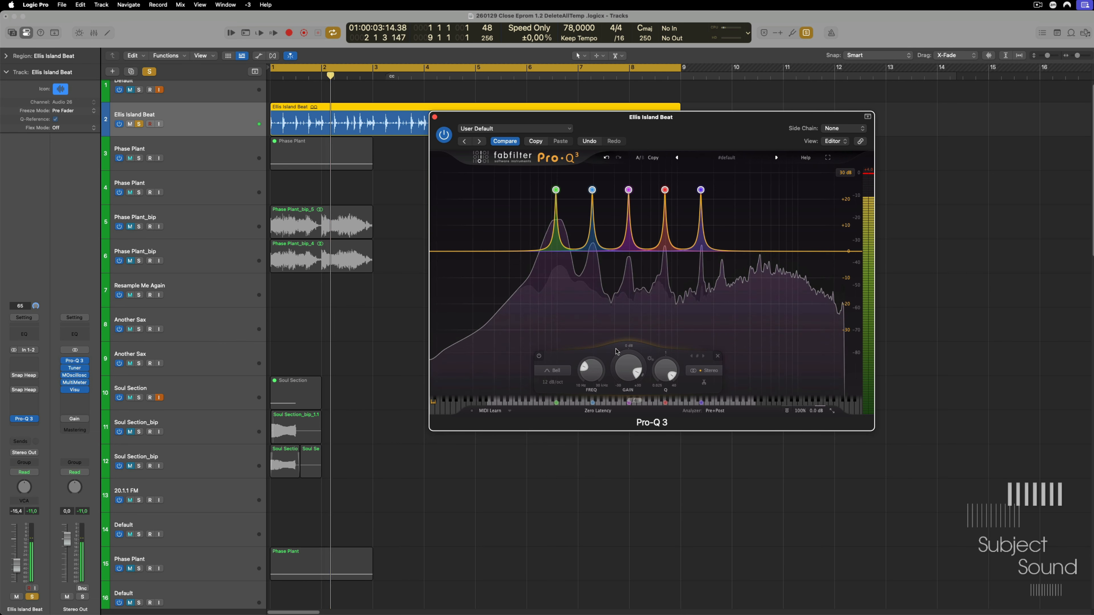
mouse_move(590, 370)
mouse_down()
mouse_move(600, 358)
mouse_move(598, 379)
mouse_up()
key(space)
key(Return)
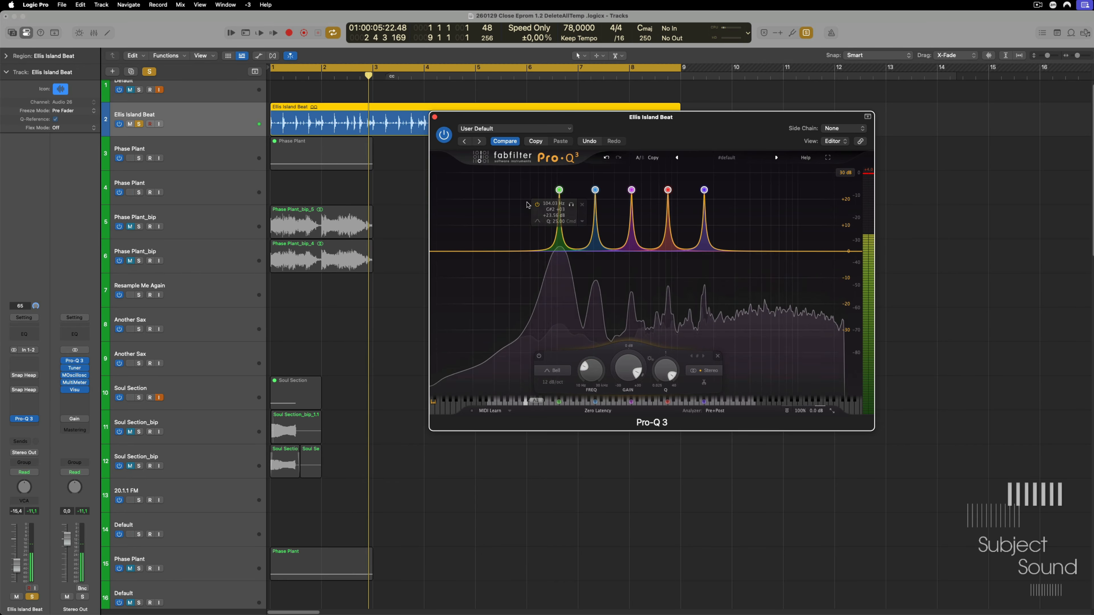
Replace the five bands with the reso-g-1 preset from the Jorgalad folder, and bypass and close the EQ.
click(721, 356)
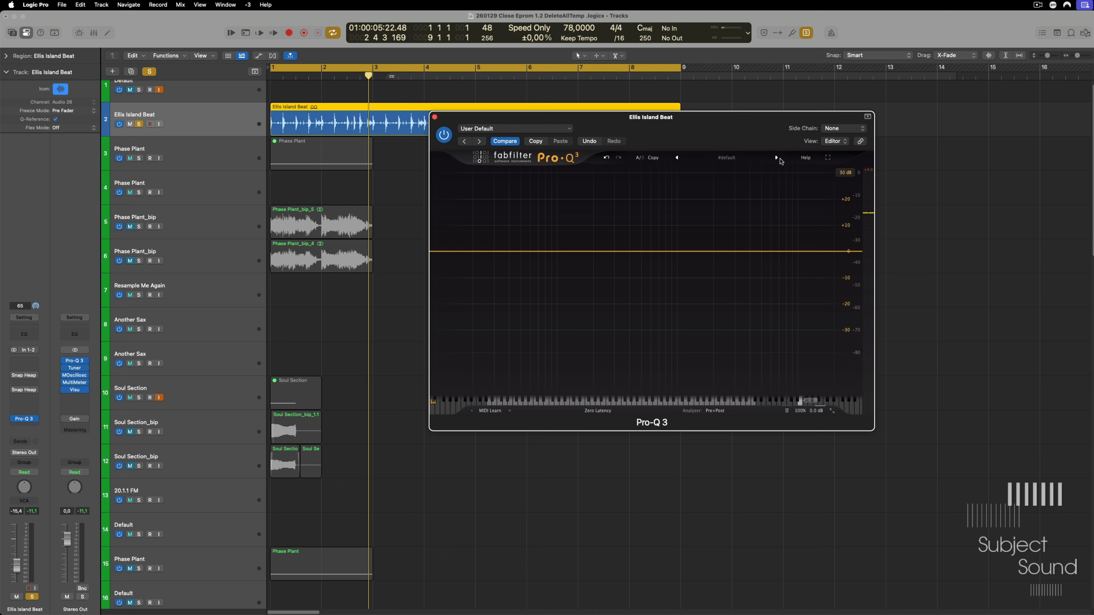
click(762, 158)
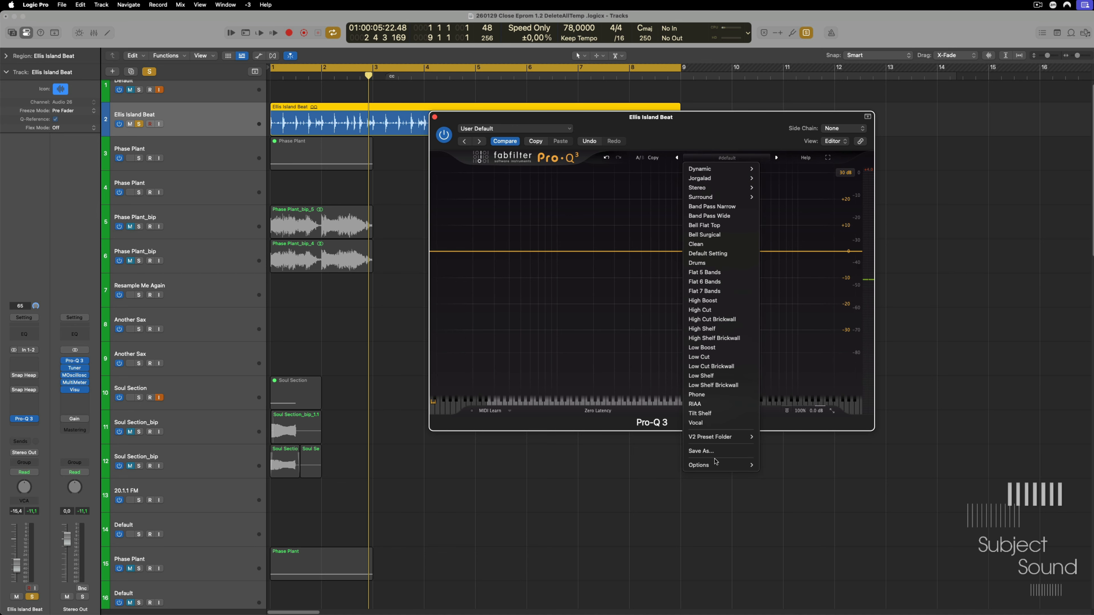
mouse_move(727, 467)
mouse_move(732, 178)
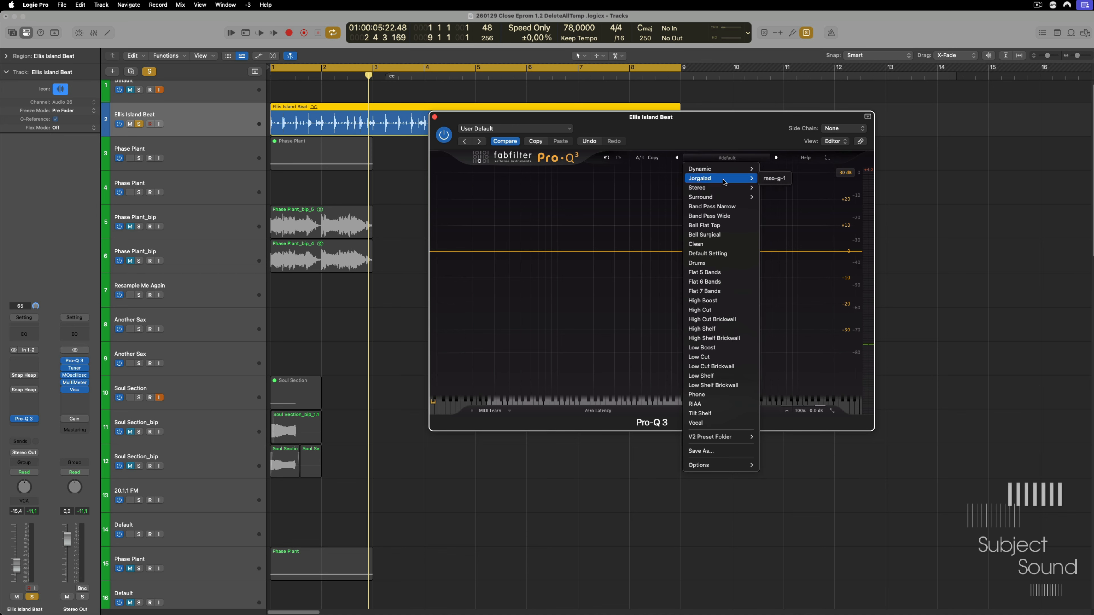
click(780, 178)
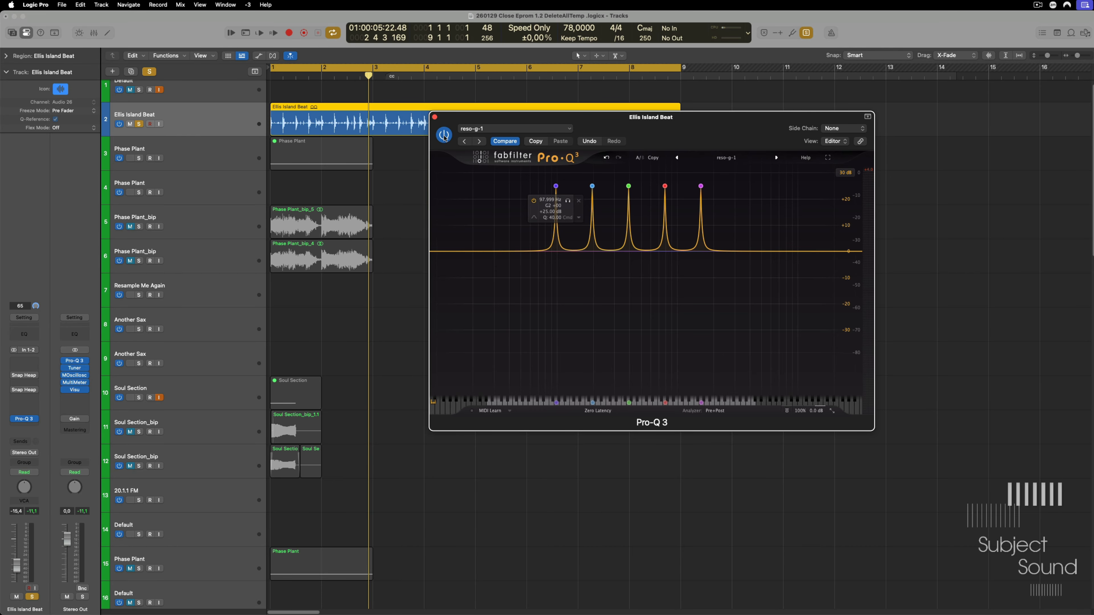
click(434, 117)
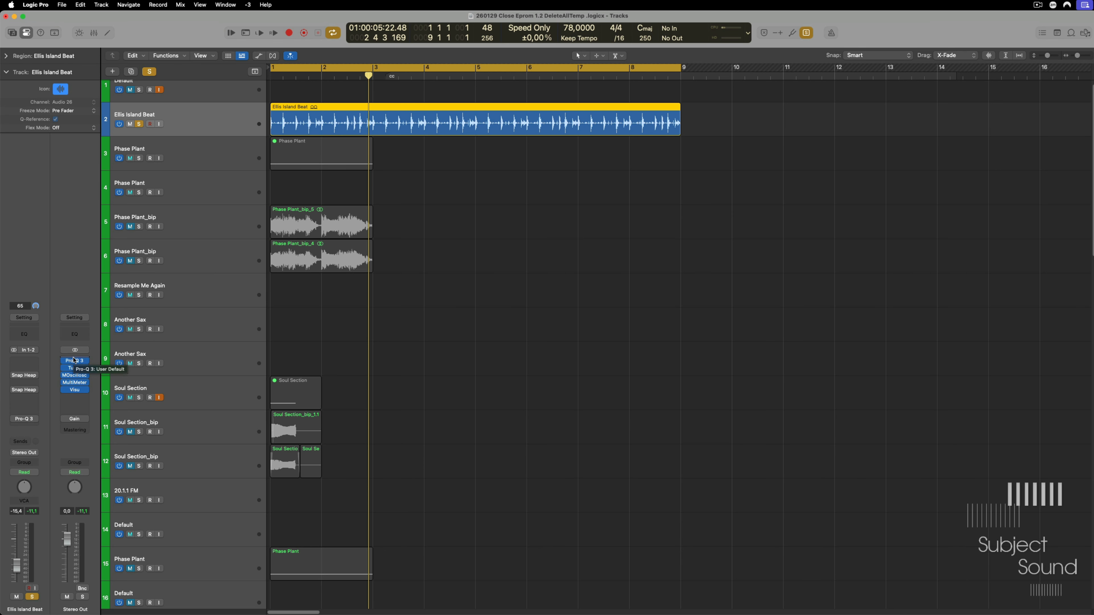
Enable and open the track's first Snap Heap, hide the plug-in header, and reposition the window clear of the transport display.
click(27, 375)
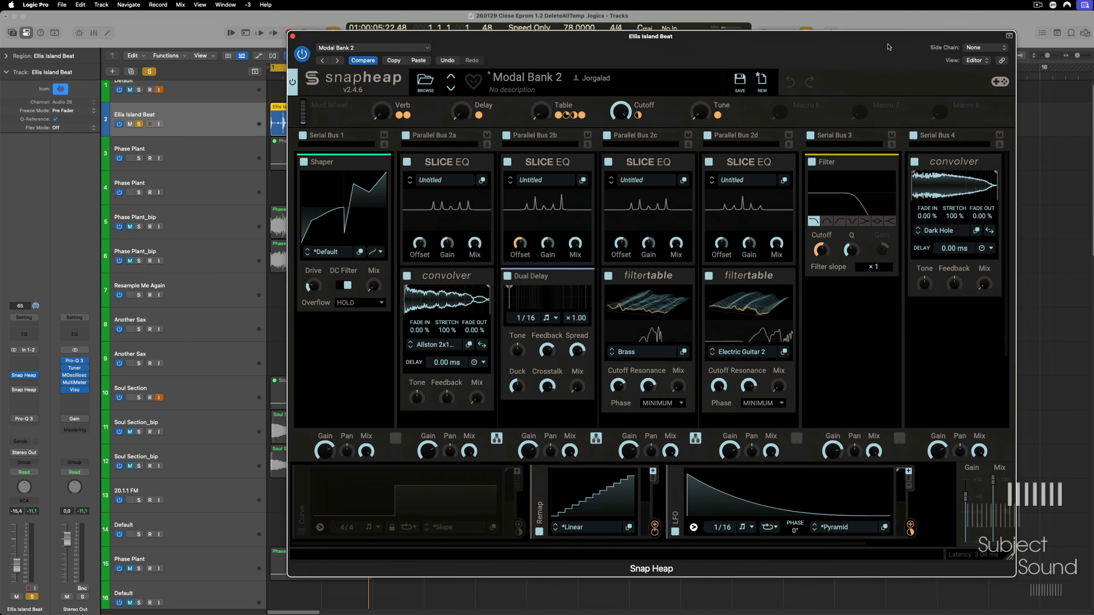
click(1000, 35)
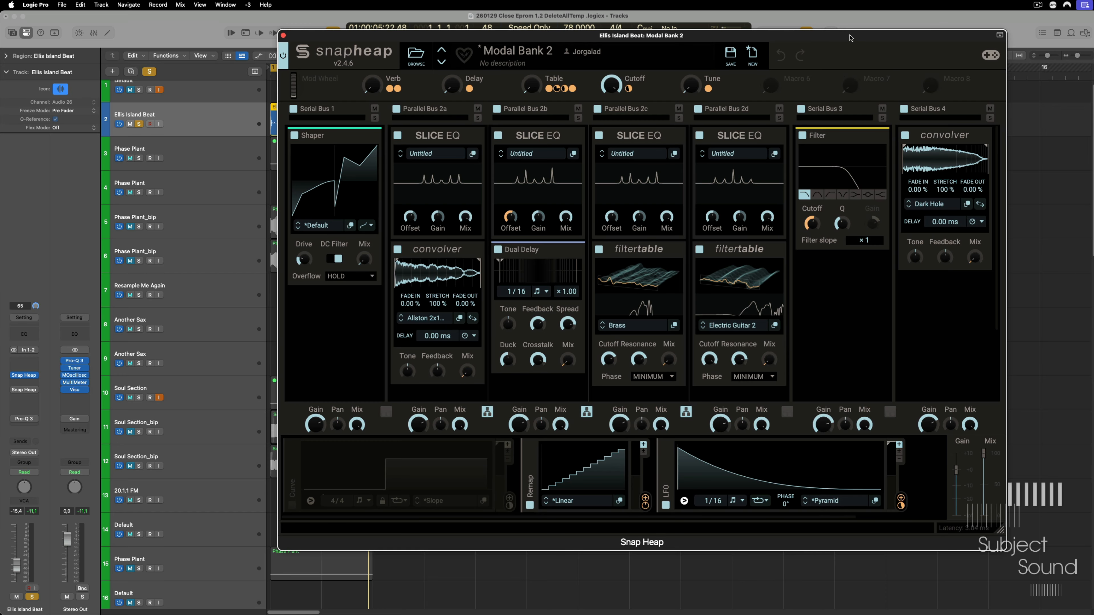
drag(851, 38, 875, 52)
click(874, 300)
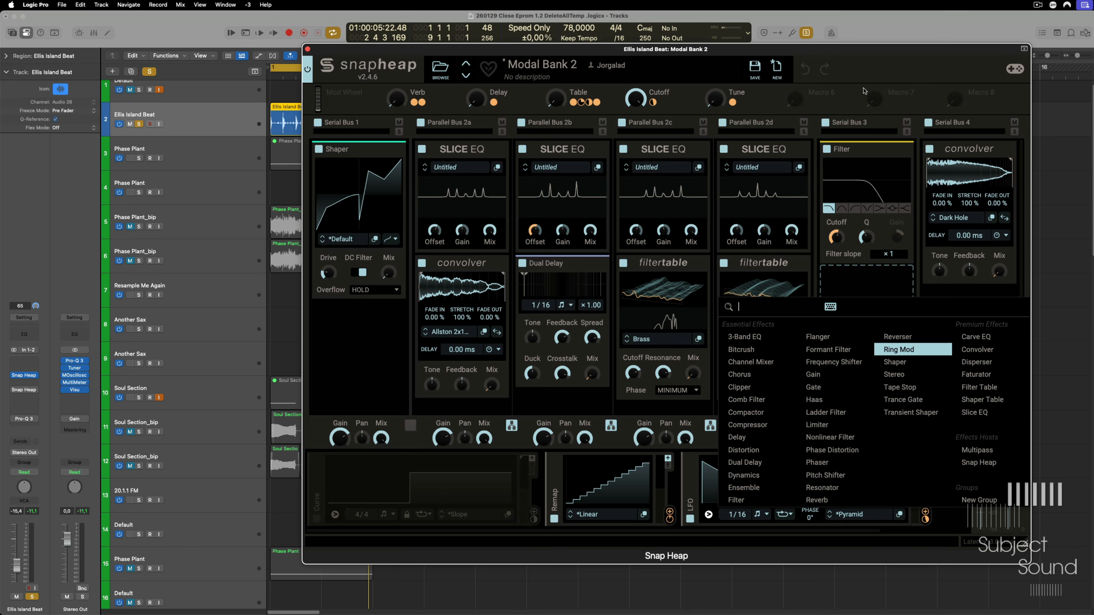
click(854, 69)
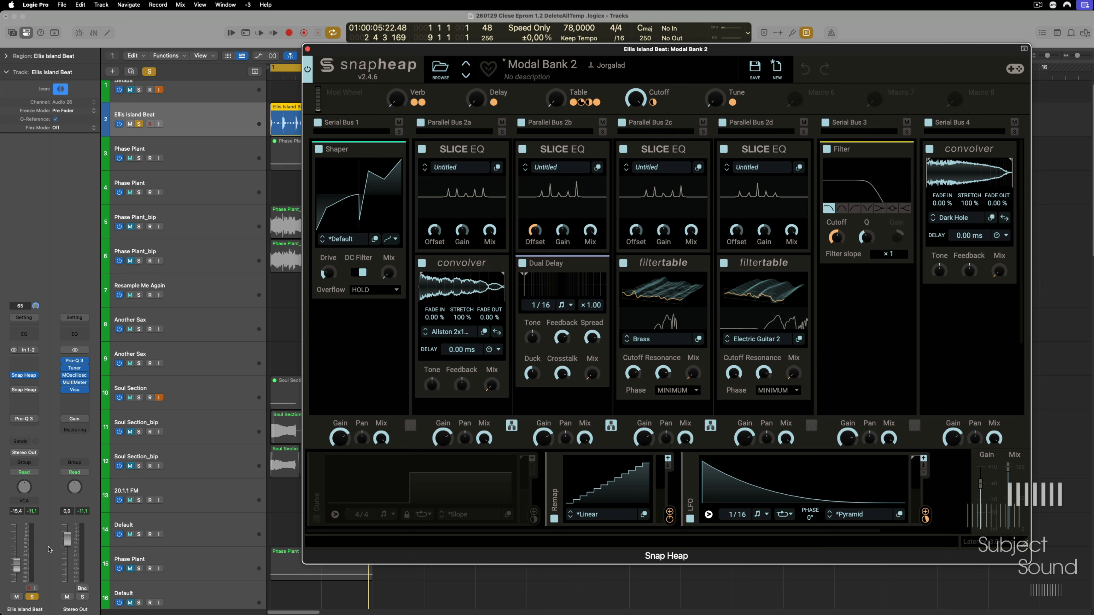
Lower the Ellis Island Beat track's volume to -17.2 dB and start playback.
drag(17, 568, 17, 570)
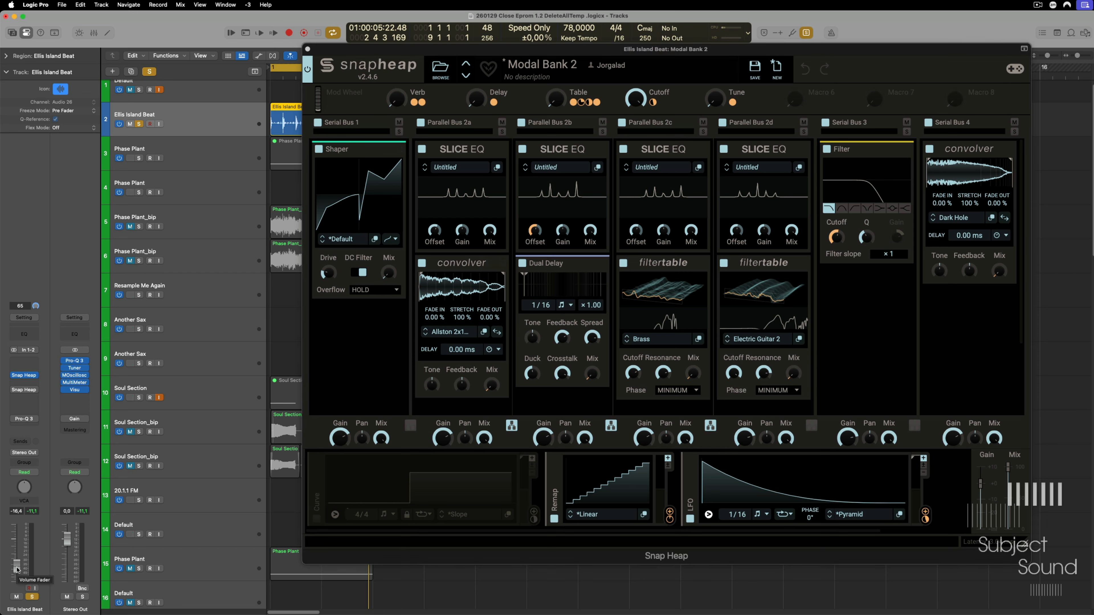
drag(20, 571, 20, 574)
key(space)
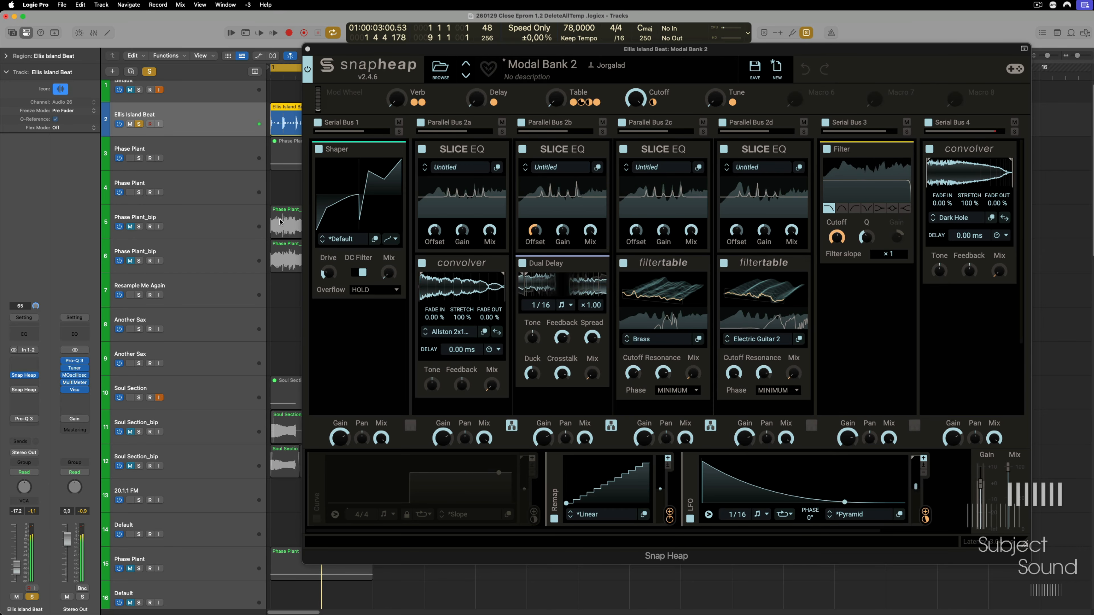
Audition Modal Bank 2 by raising the Verb and Delay macros, adjusting Tune, and turning Verb and Tune back down.
drag(398, 108, 399, 102)
drag(476, 109, 477, 100)
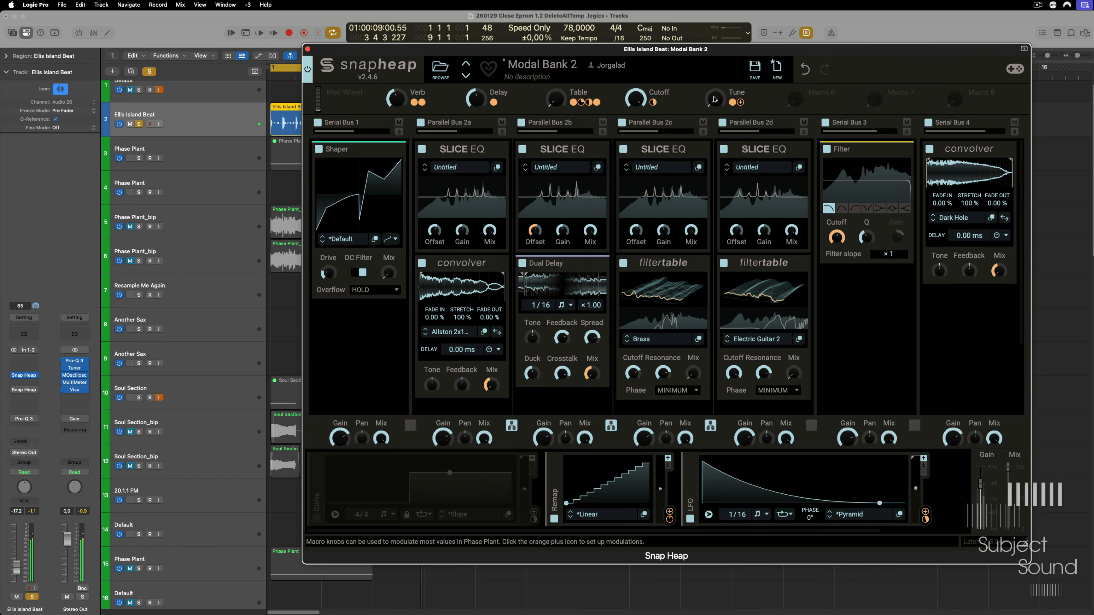
drag(715, 105, 716, 103)
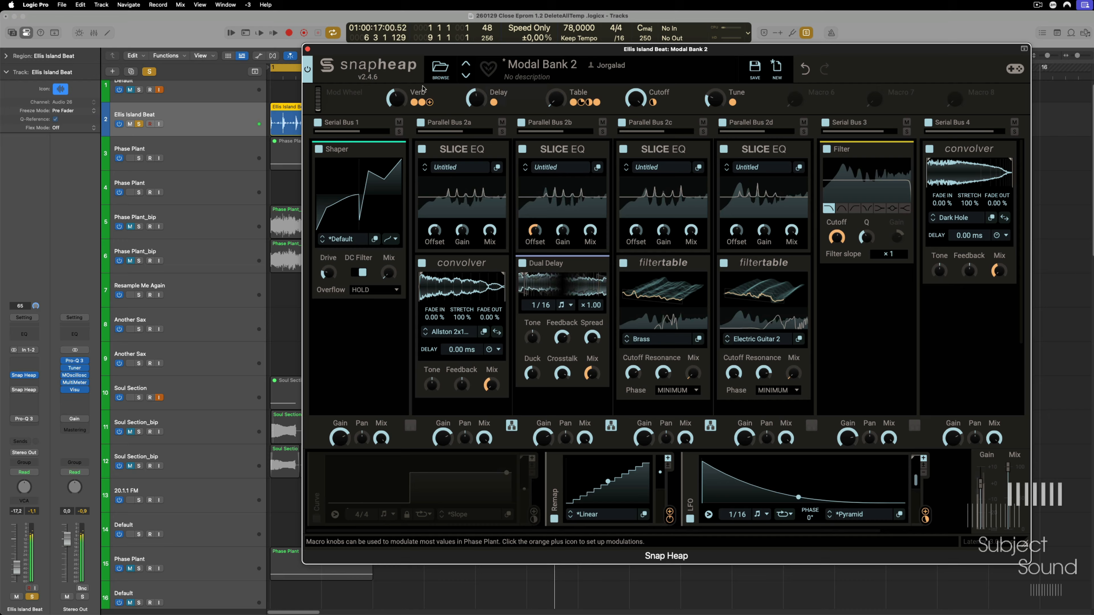
drag(397, 101, 427, 168)
drag(715, 100, 718, 156)
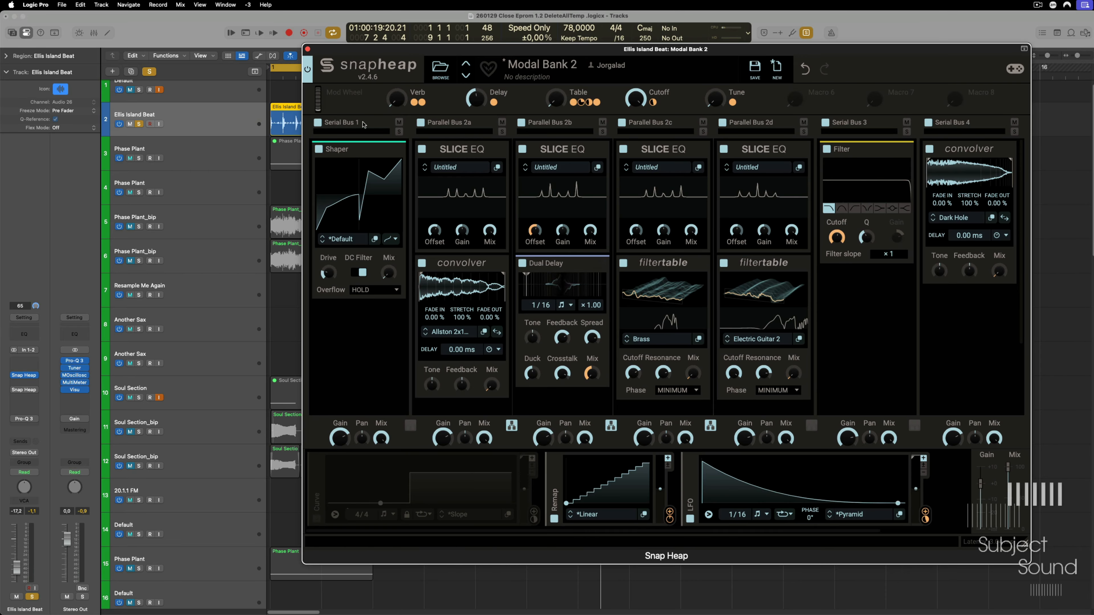
Close and bypass the first Snap Heap, and enable and open the track's second Snap Heap.
click(307, 49)
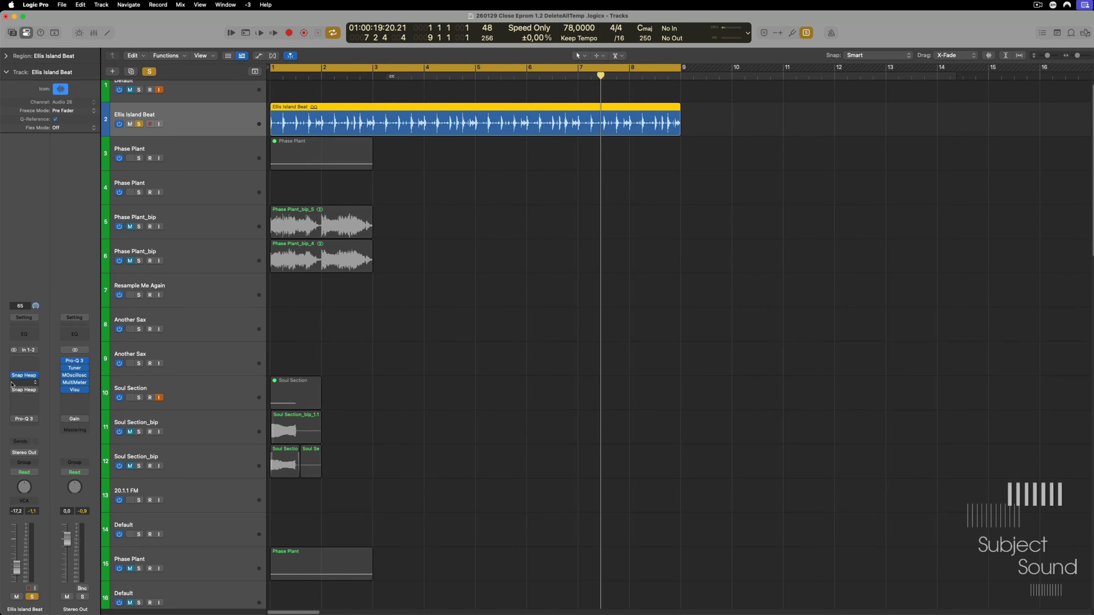
click(22, 391)
drag(813, 134, 634, 69)
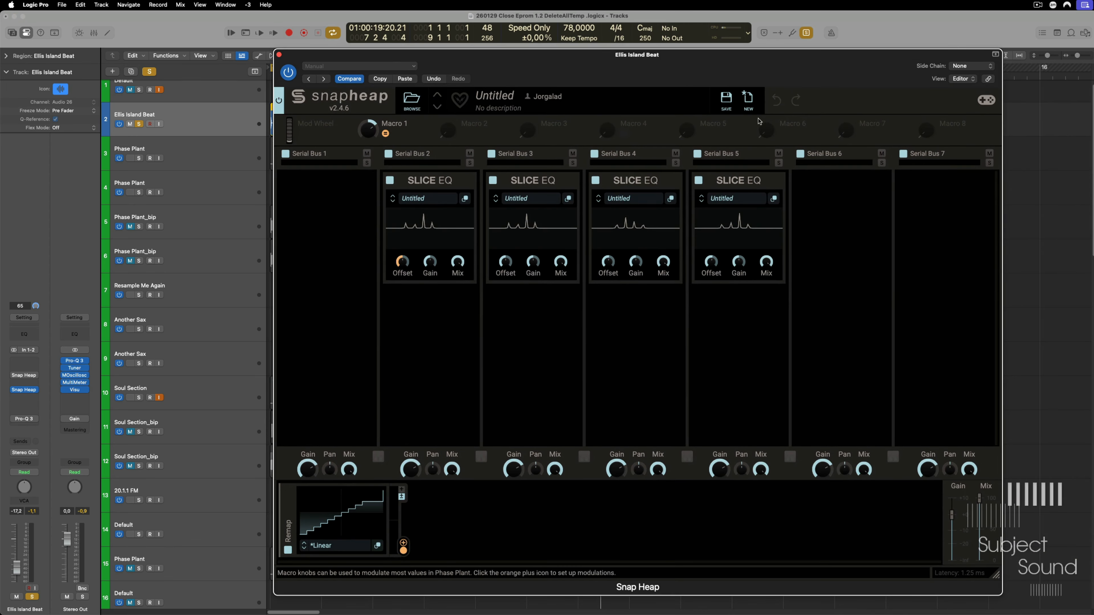
Start a new empty Snap Heap patch and add a Slice EQ to Serial Bus 2.
click(750, 100)
click(438, 193)
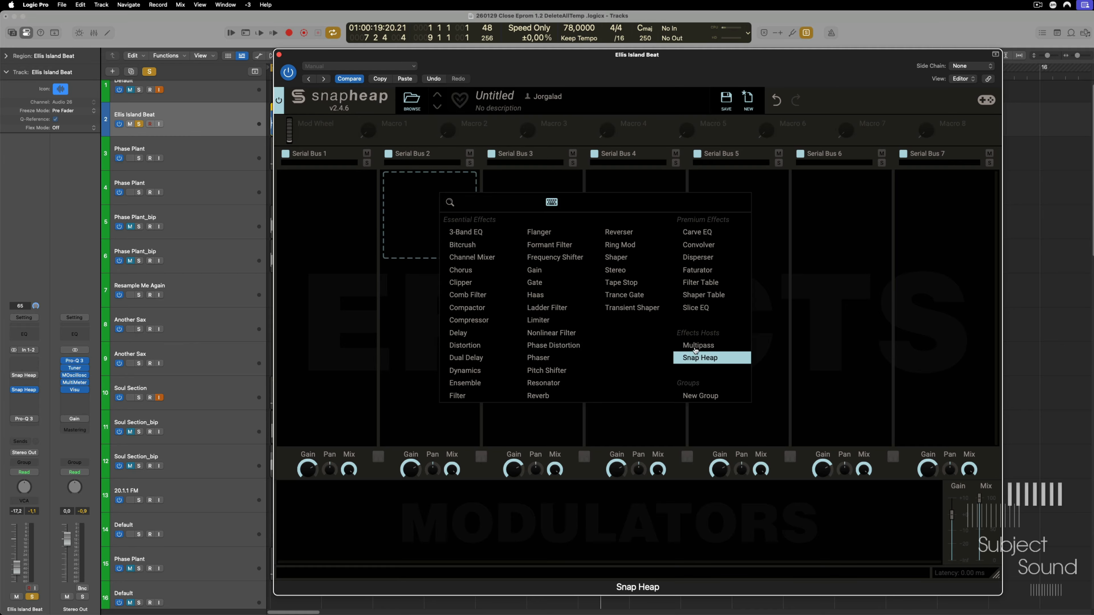
click(713, 310)
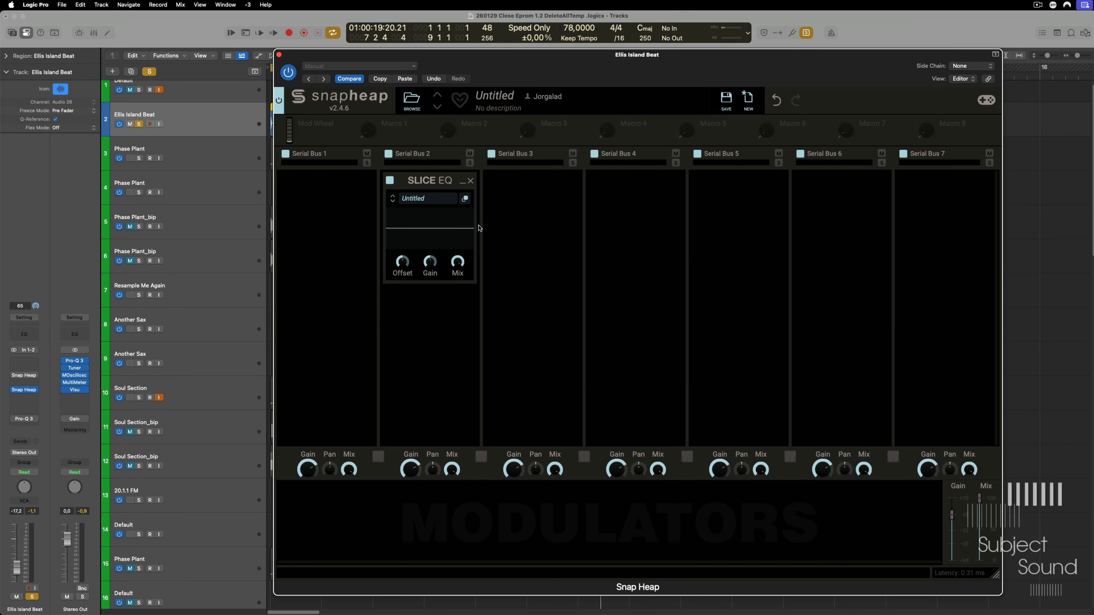
Add a peak filter in the full Slice EQ editor and tune its cutoff to A3 (220 Hz).
click(465, 199)
drag(751, 208, 652, 178)
drag(457, 344, 451, 335)
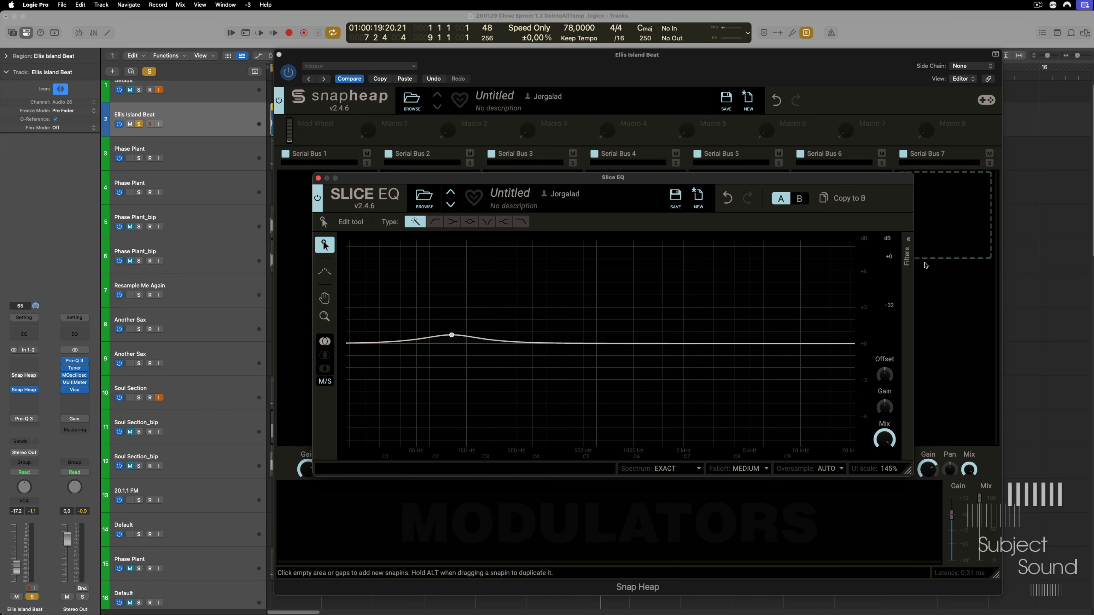
click(907, 255)
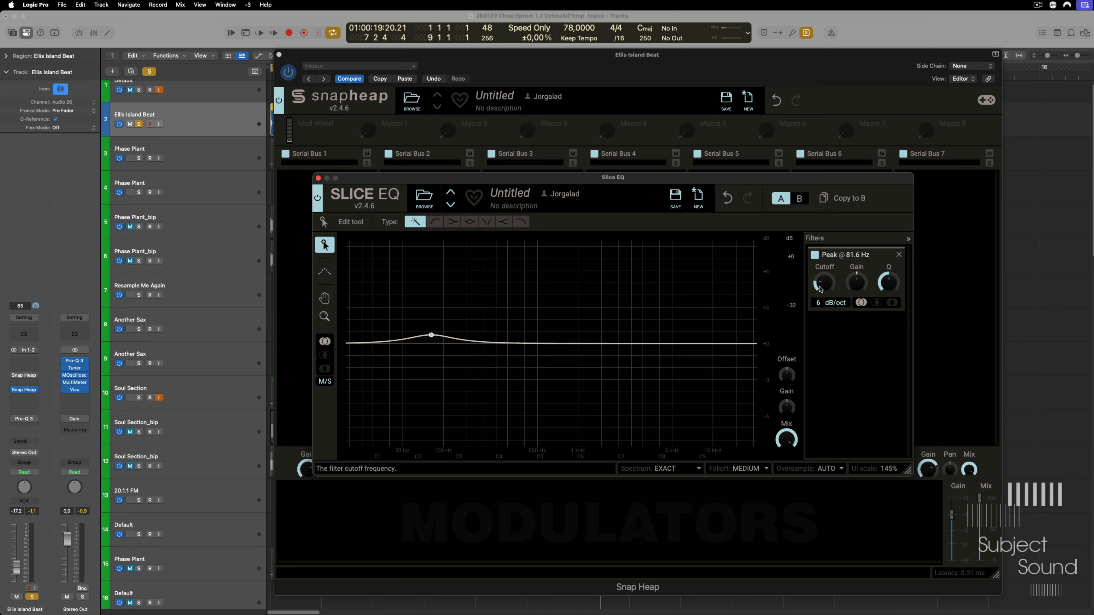
right_click(820, 289)
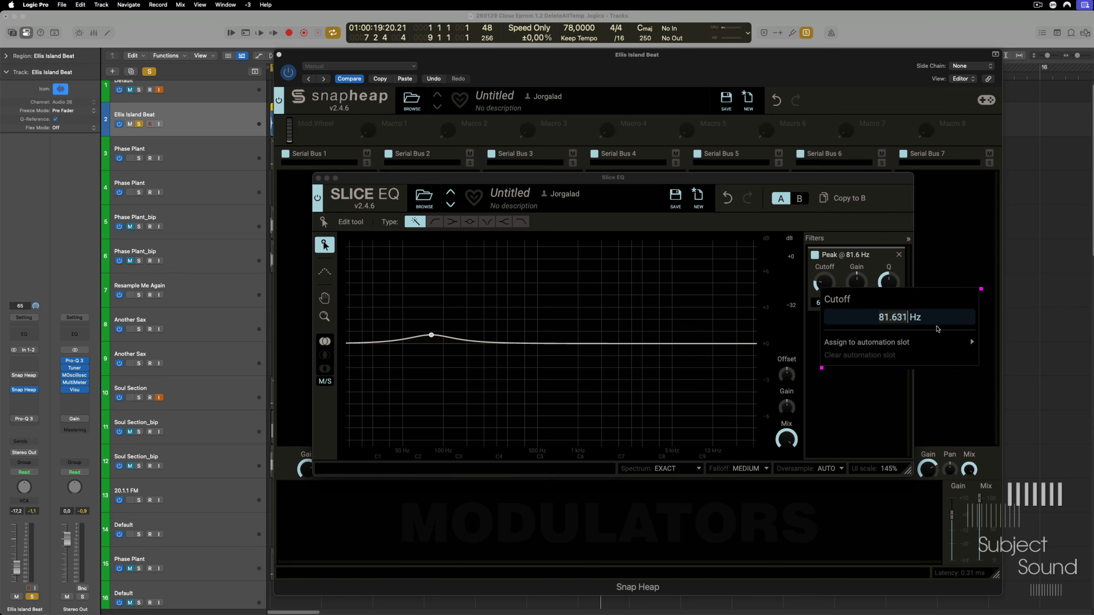
text(a3)
key(Return)
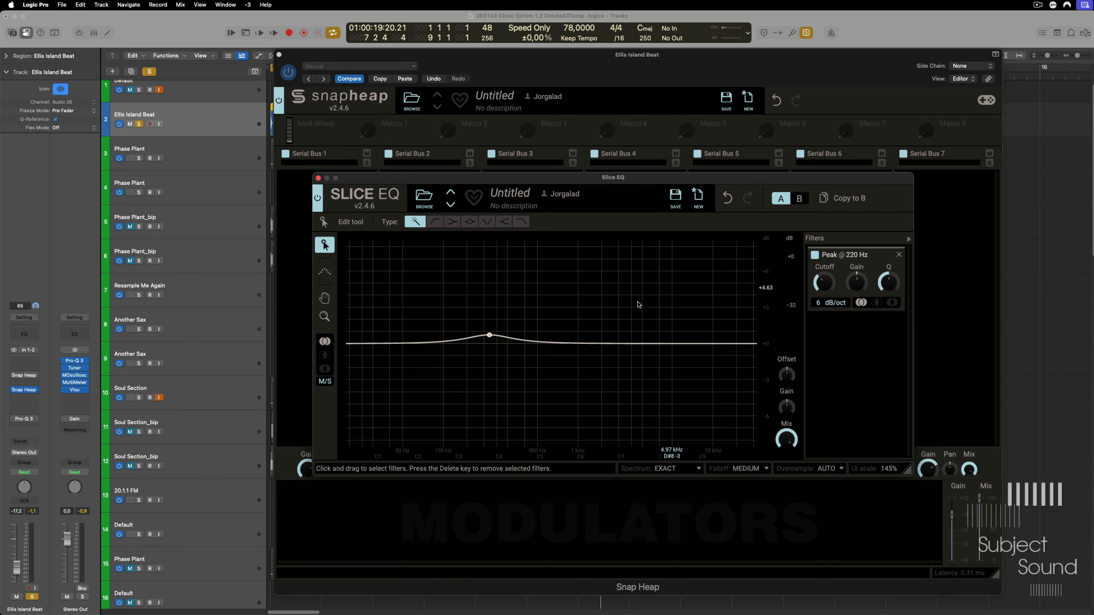
Add a second peak filter to the Slice EQ and set its cutoff to 220 Hz.
click(563, 336)
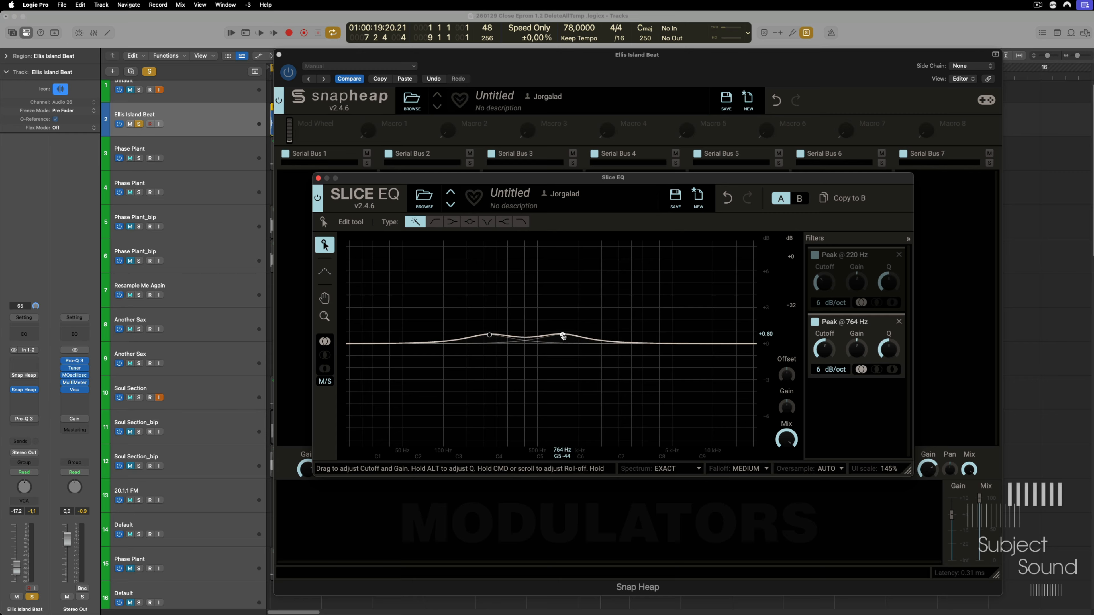
right_click(825, 349)
key(BackSpace)
key(BackSpace)
key(BackSpace)
key(BackSpace)
key(BackSpace)
key(BackSpace)
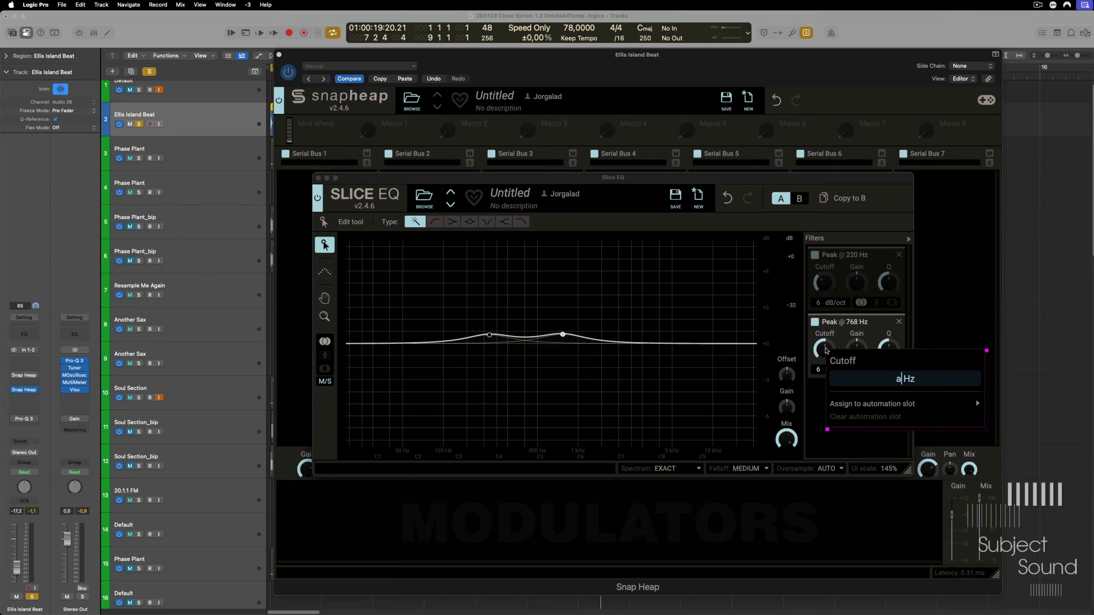
text(220)
key(Return)
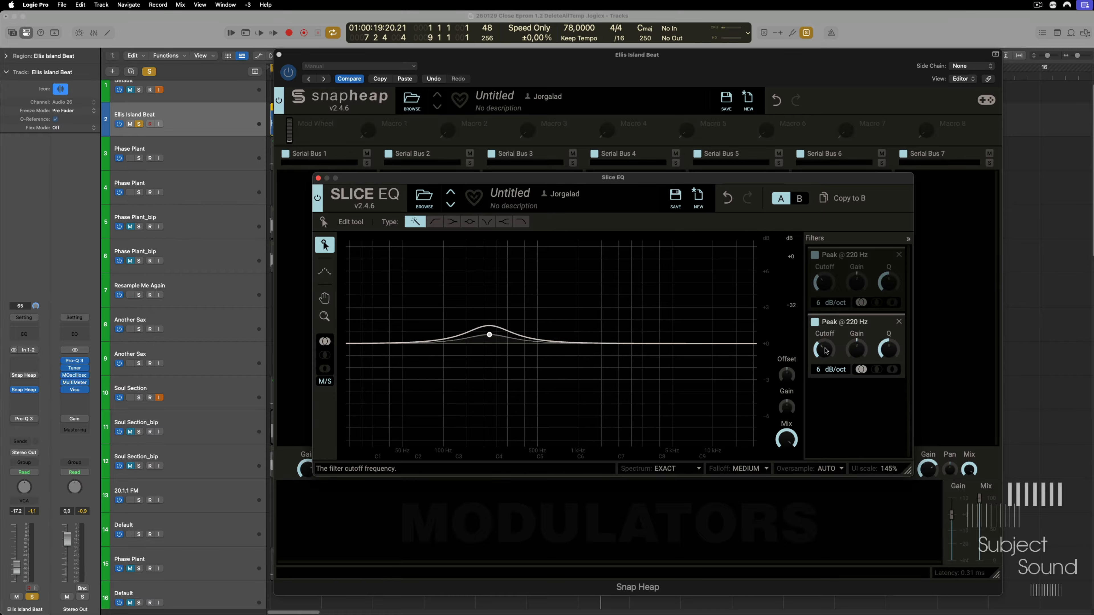
Retune the second peak's cutoff to 440 Hz.
right_click(825, 349)
text(4Hz)
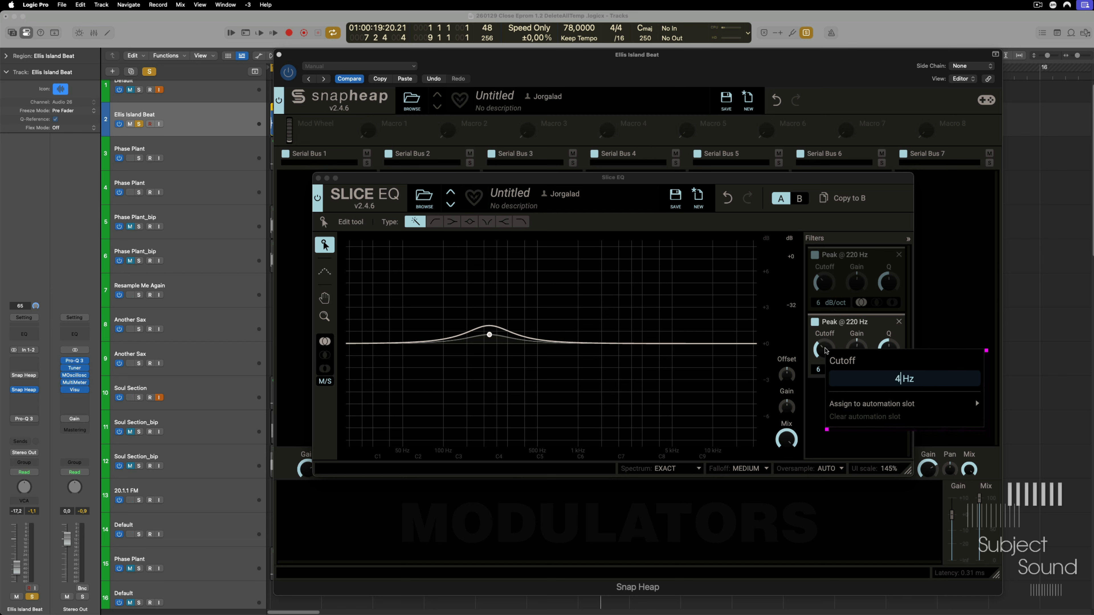
text(40)
key(Return)
Add a third peak filter and set its cutoff to 880 Hz.
click(607, 337)
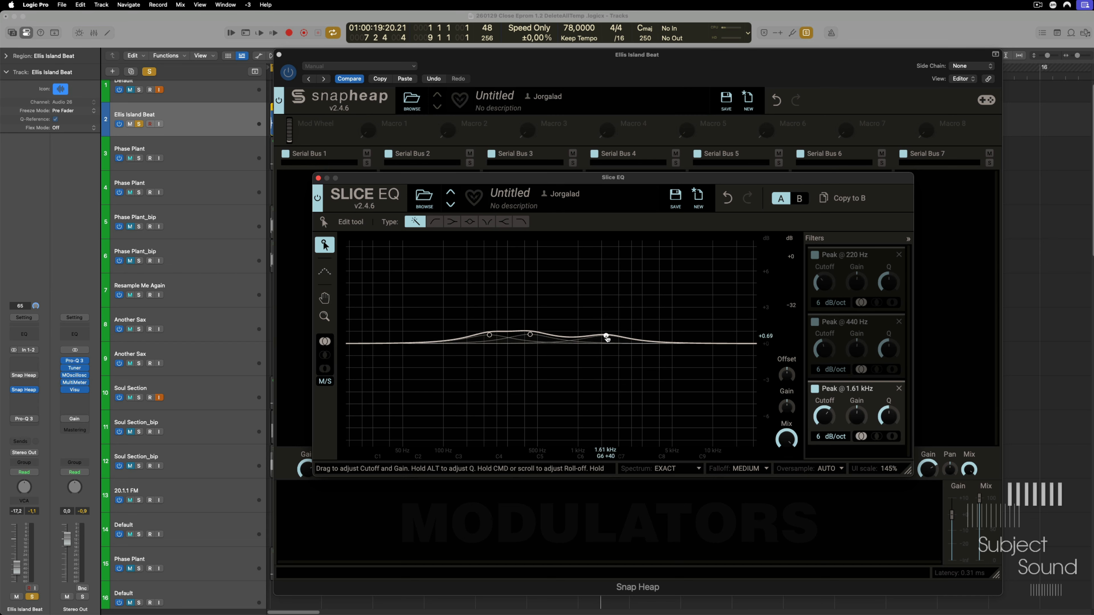
right_click(824, 416)
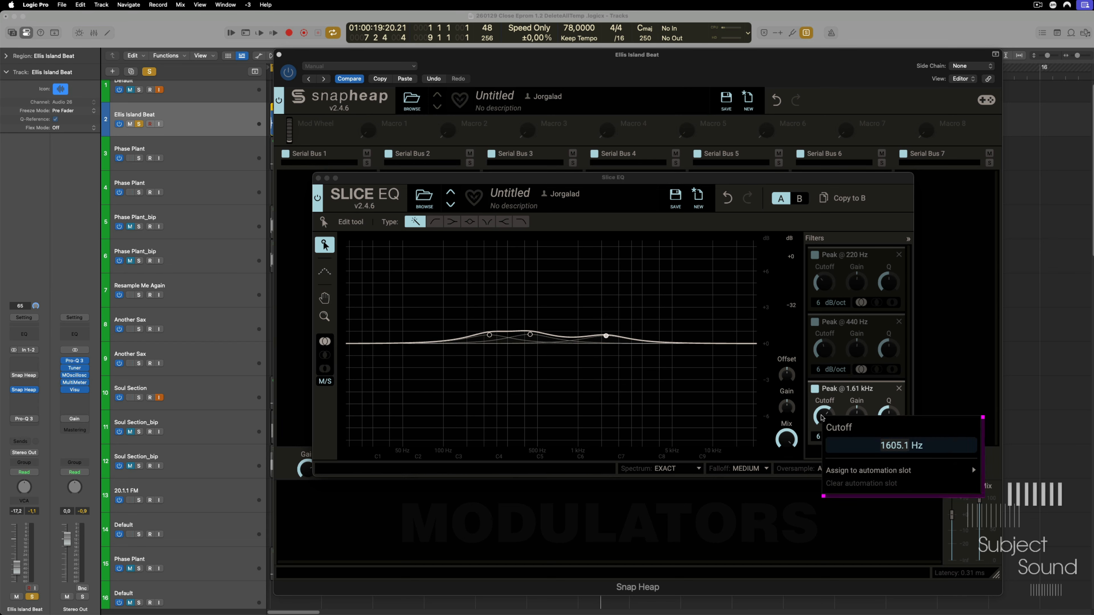
text(880)
key(Return)
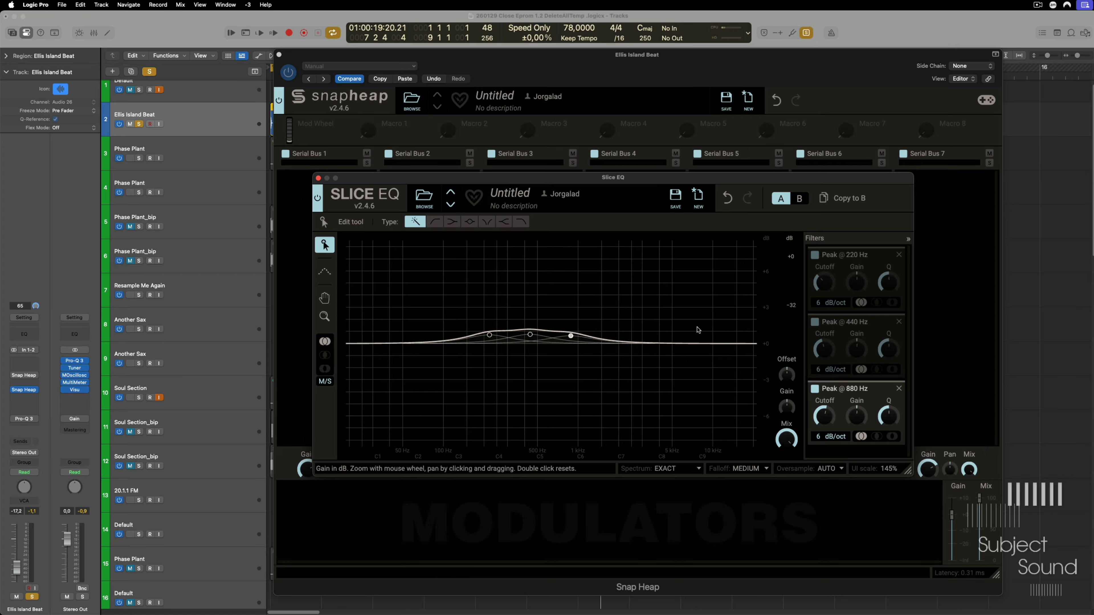
Add a fourth peak filter and tune its cutoff to A6 (1.76 kHz).
click(648, 335)
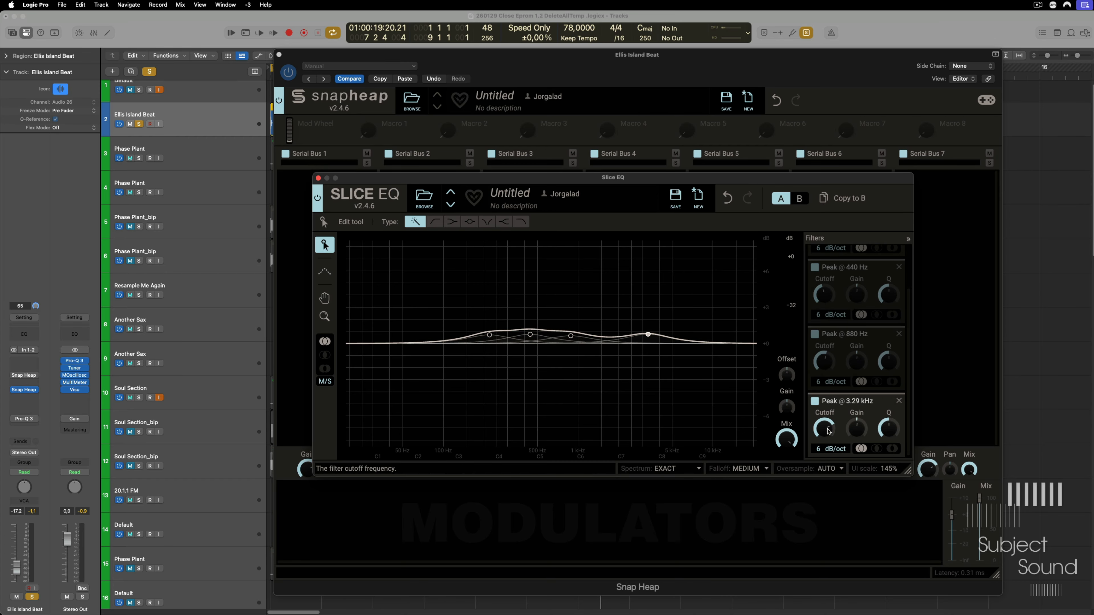
right_click(828, 429)
text(a6 Hz)
key(Return)
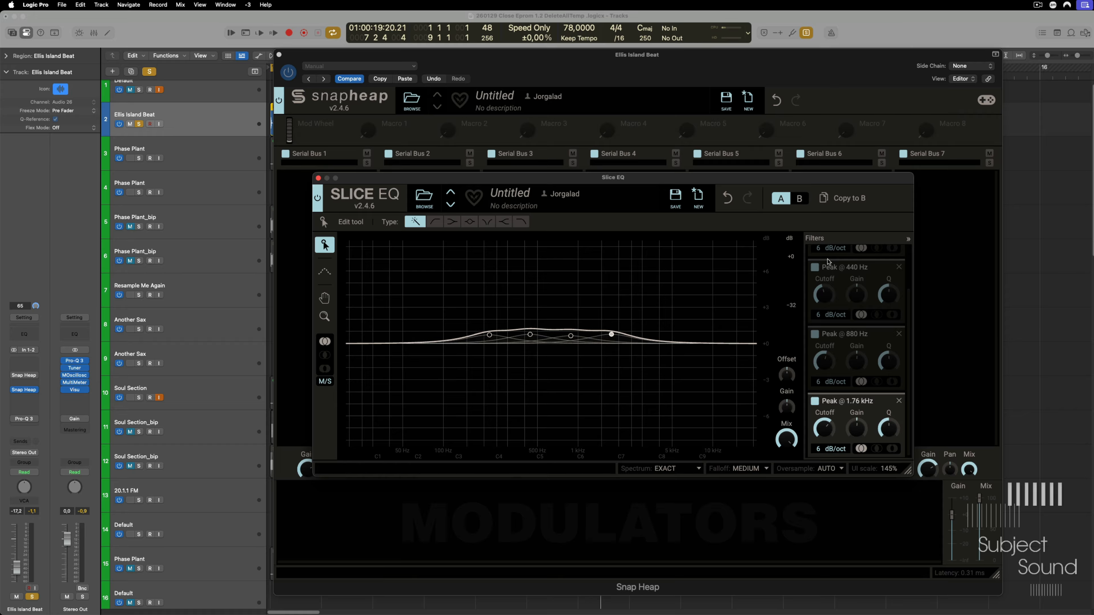
Add a fifth peak filter and tune its cutoff to A7 (3.52 kHz).
drag(707, 334, 658, 336)
right_click(821, 431)
text(a Hz)
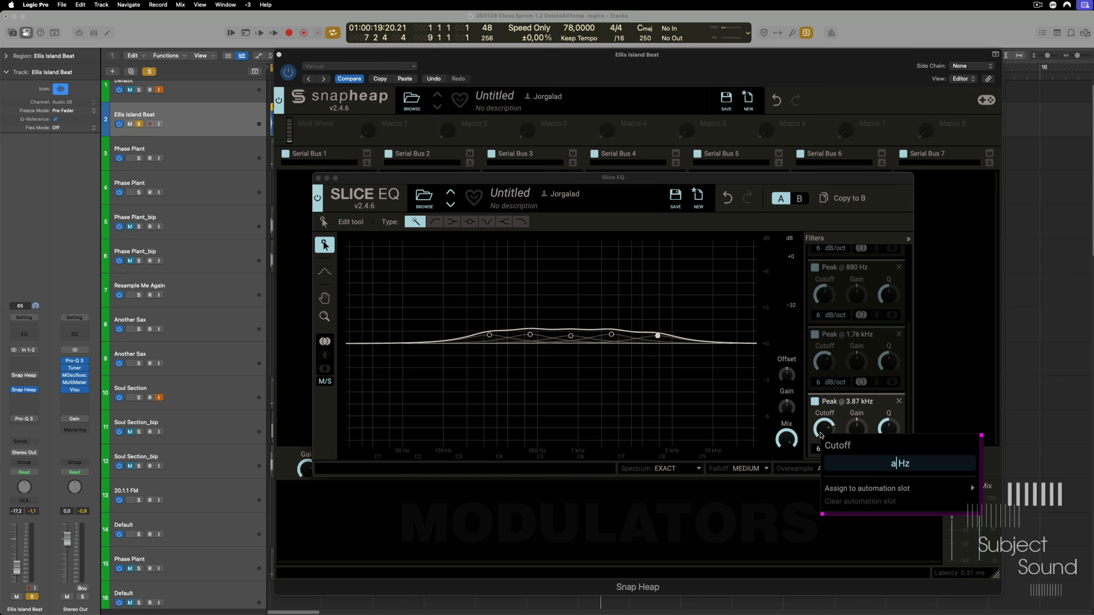
text(7)
key(Return)
Try to raise the Q of all five selected peaks together.
drag(421, 275, 723, 416)
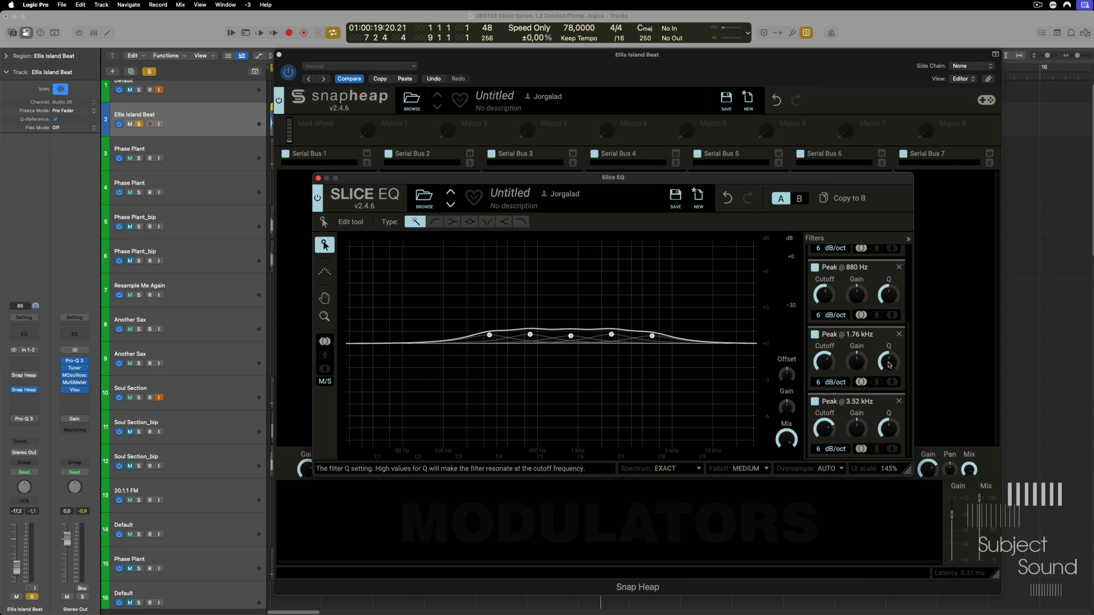
mouse_move(888, 363)
scroll(888, 363, up, 5)
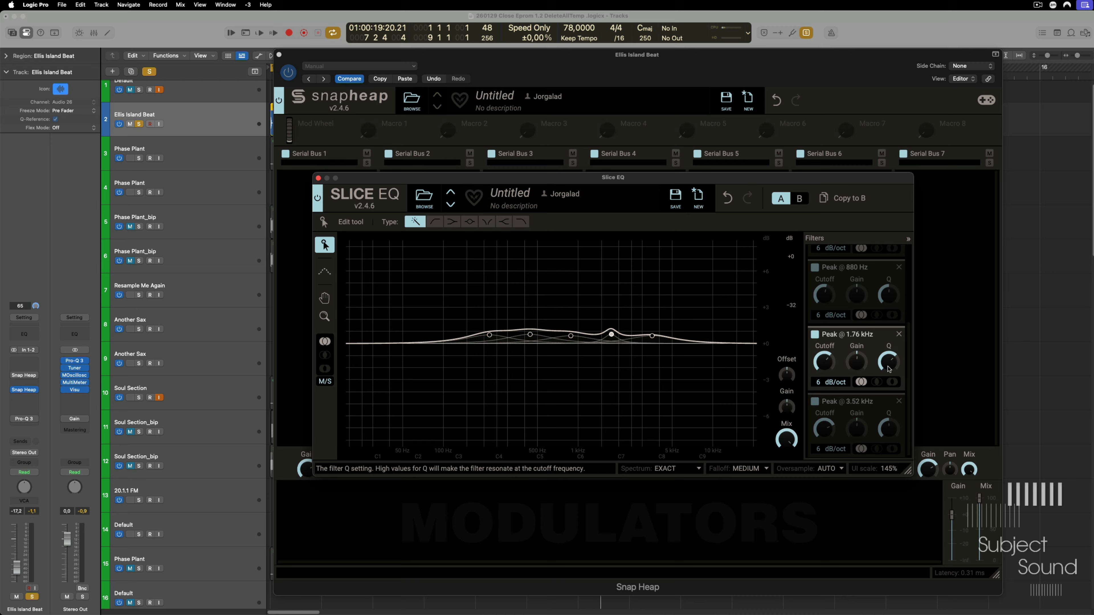
Set the Q of the 3.52 kHz, 1.76 kHz and 880 Hz peaks to 25.
right_click(889, 432)
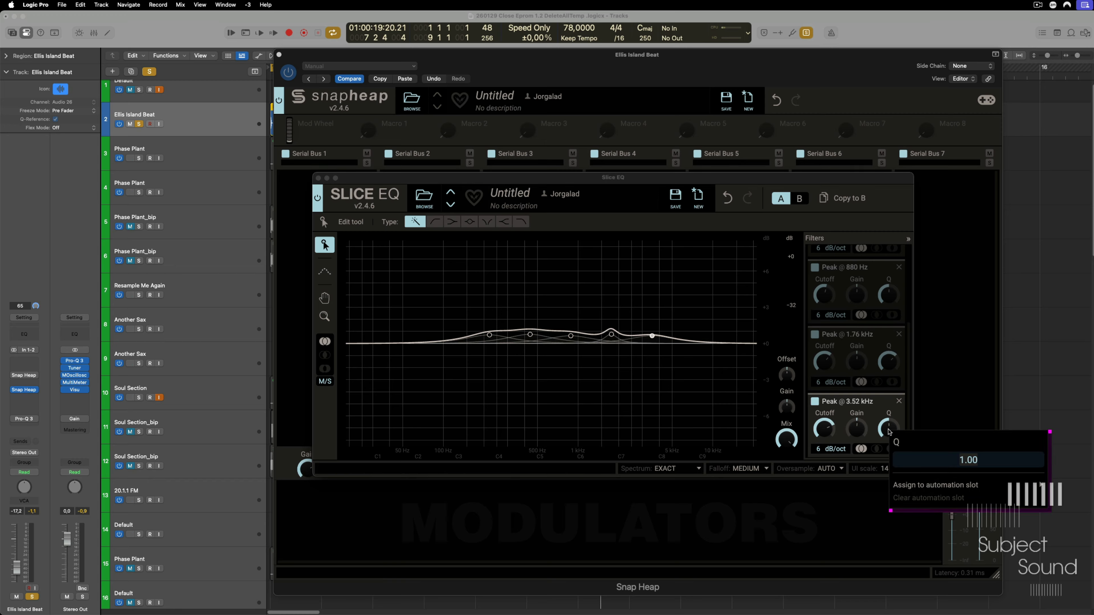
key(Return)
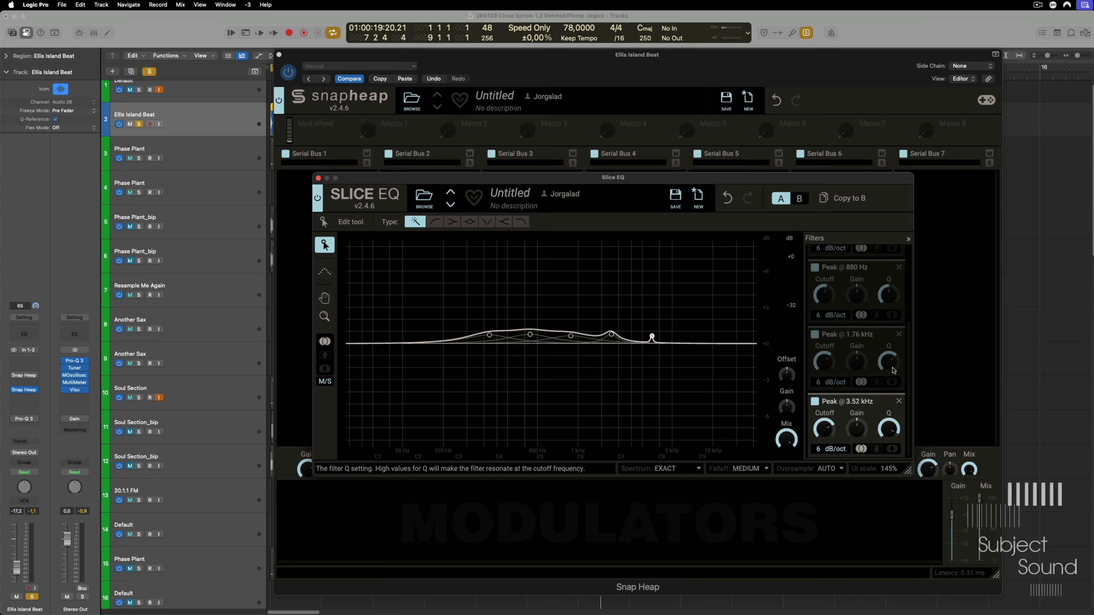
right_click(892, 371)
text(25)
key(Return)
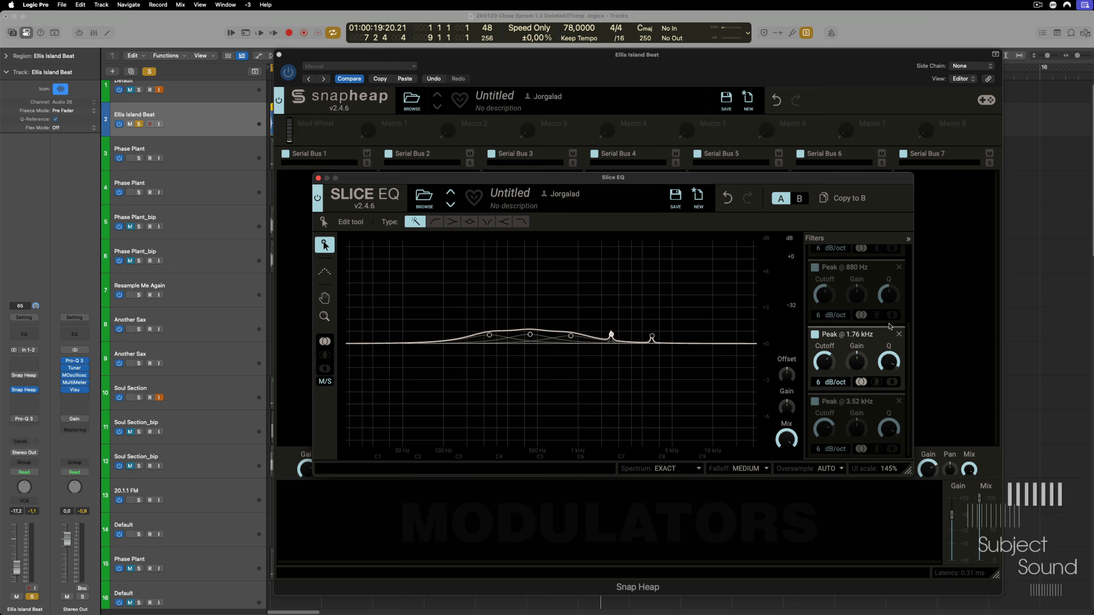
right_click(886, 303)
key(Return)
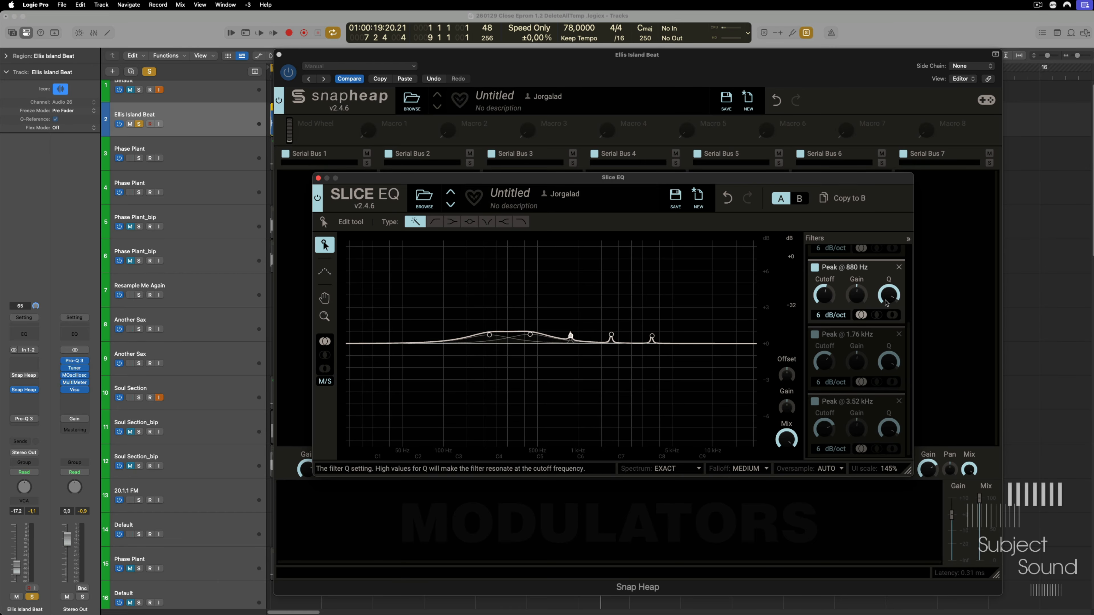
Set the Q of the 440 Hz and 220 Hz peaks to 25.
scroll(891, 308, up, 3)
double_click(890, 313)
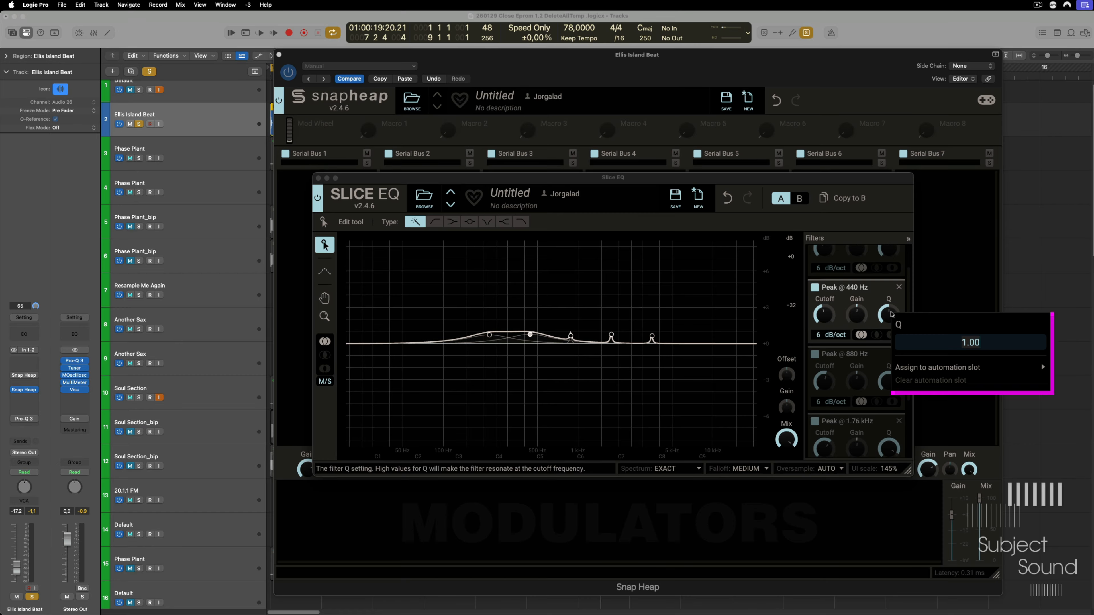
text(25)
key(Return)
scroll(891, 314, up, 2)
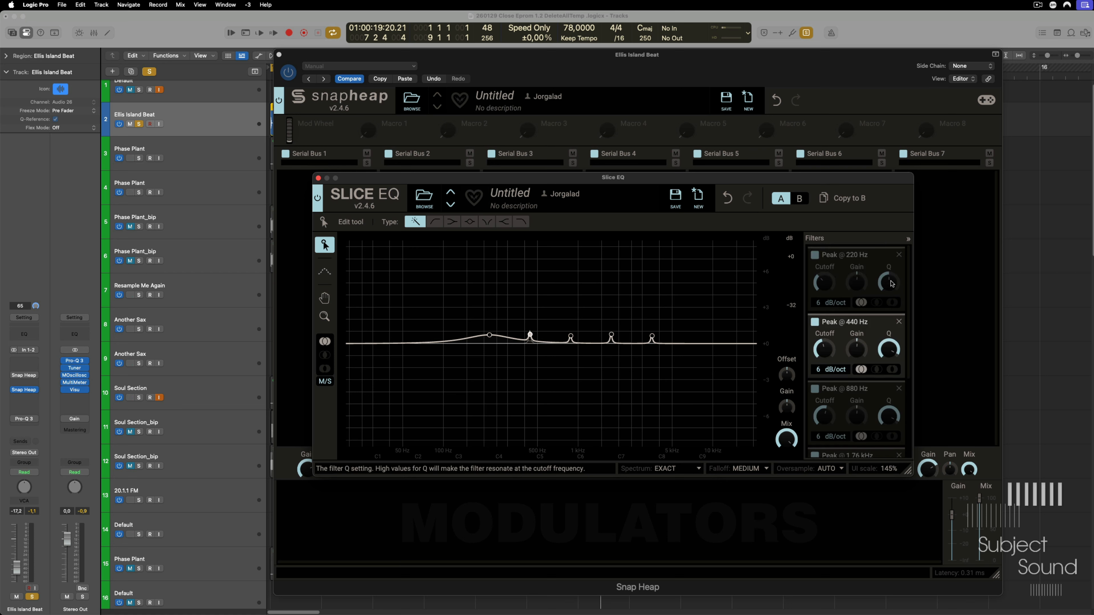
double_click(891, 283)
text(25)
key(Return)
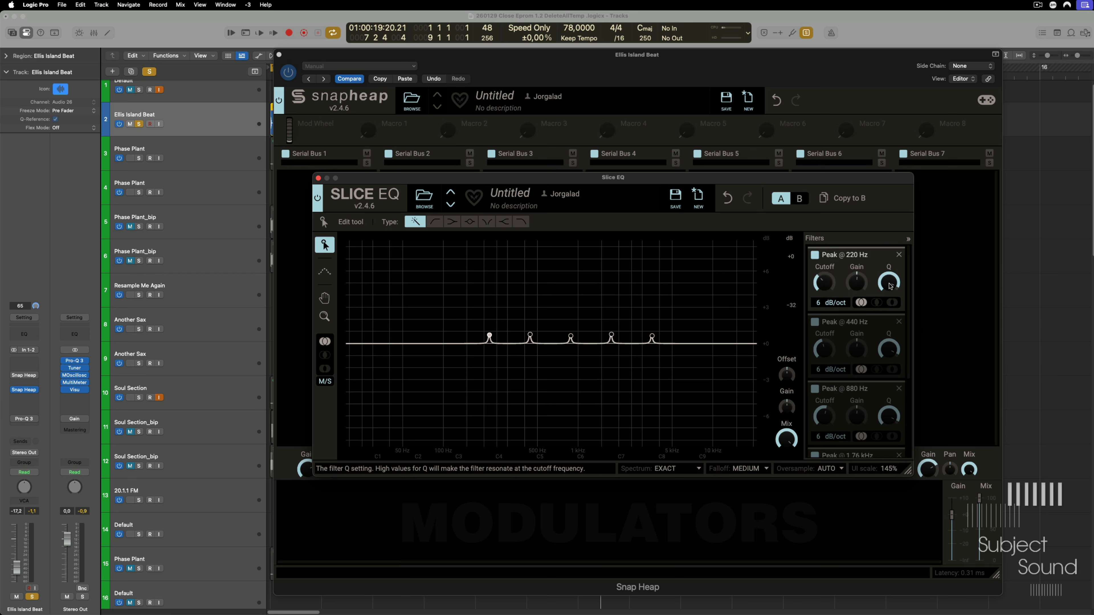
Set the gain of the 220 Hz and 440 Hz peaks to 20 dB.
double_click(856, 288)
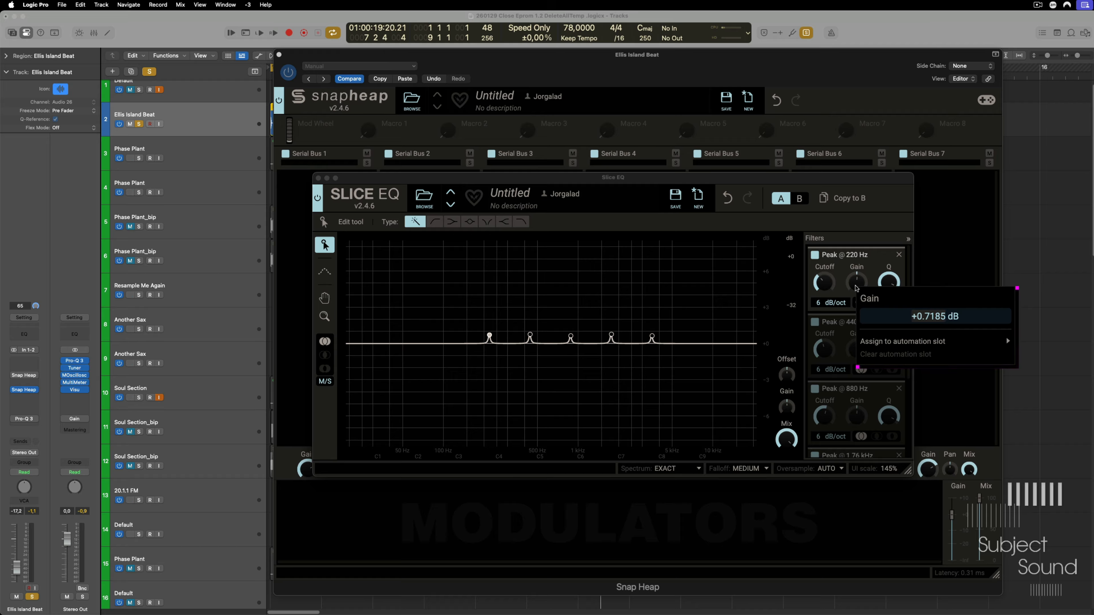
text(20)
key(Return)
double_click(858, 348)
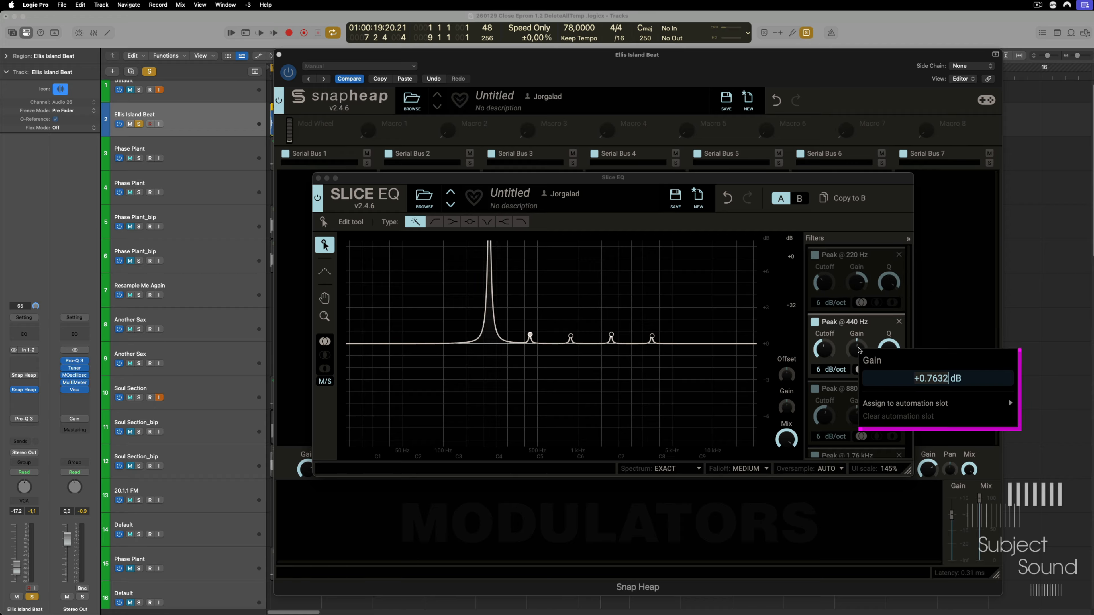
text(20)
key(Return)
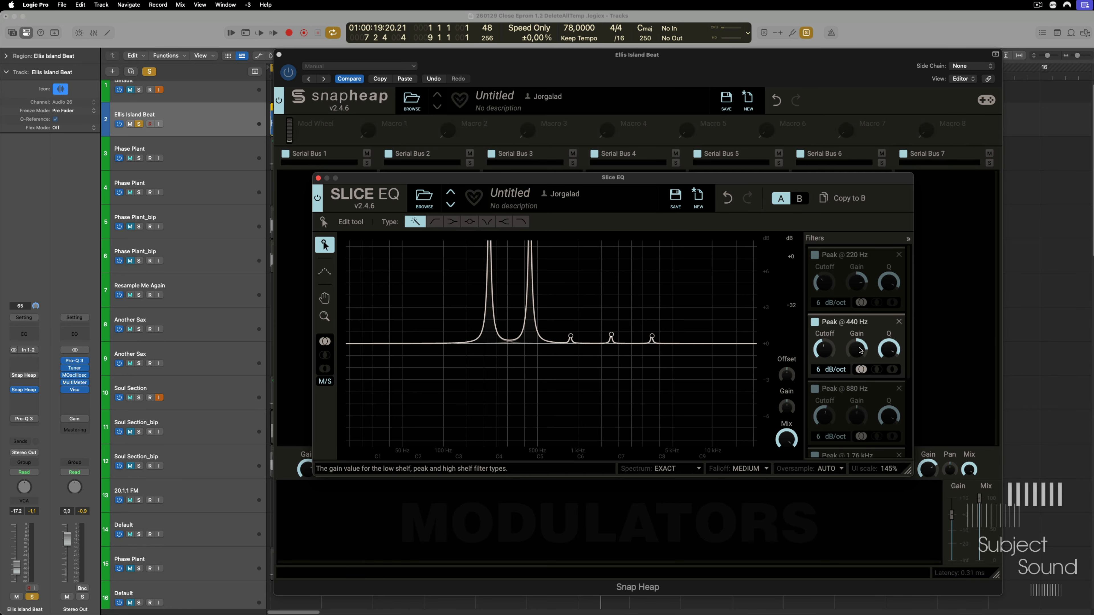